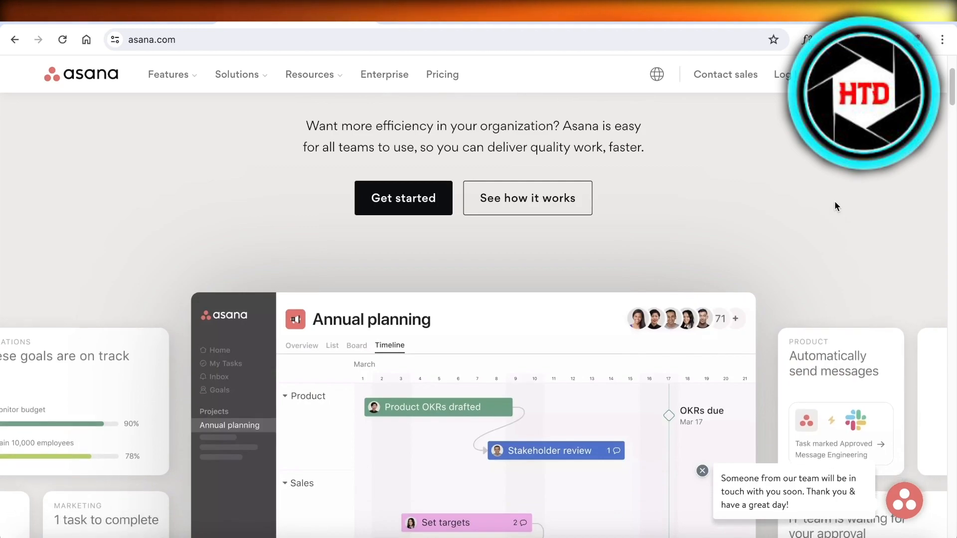
Start a new Asana sign-up from the homepage using a Google account, dismissing the announcement banner
scroll(776, 257, "down", 2)
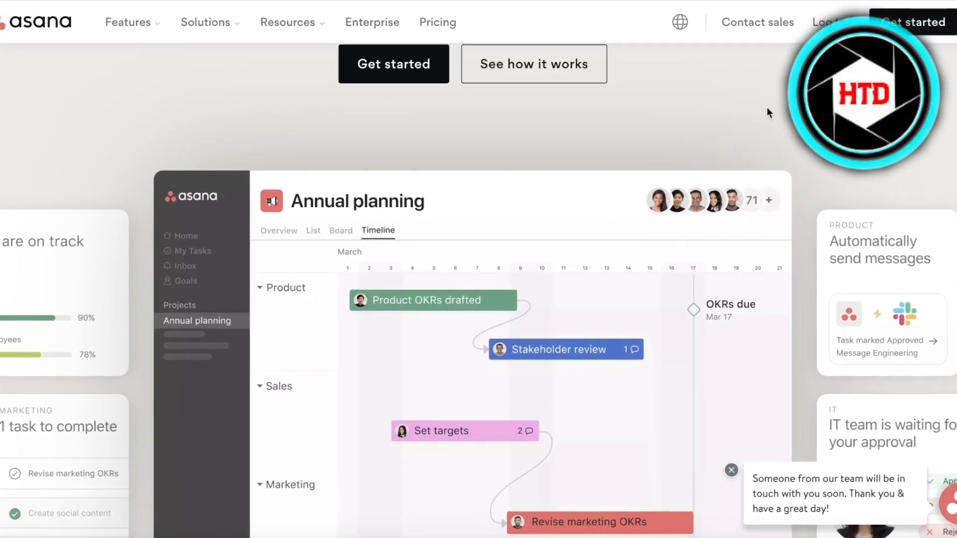
scroll(767, 106, "up", 4)
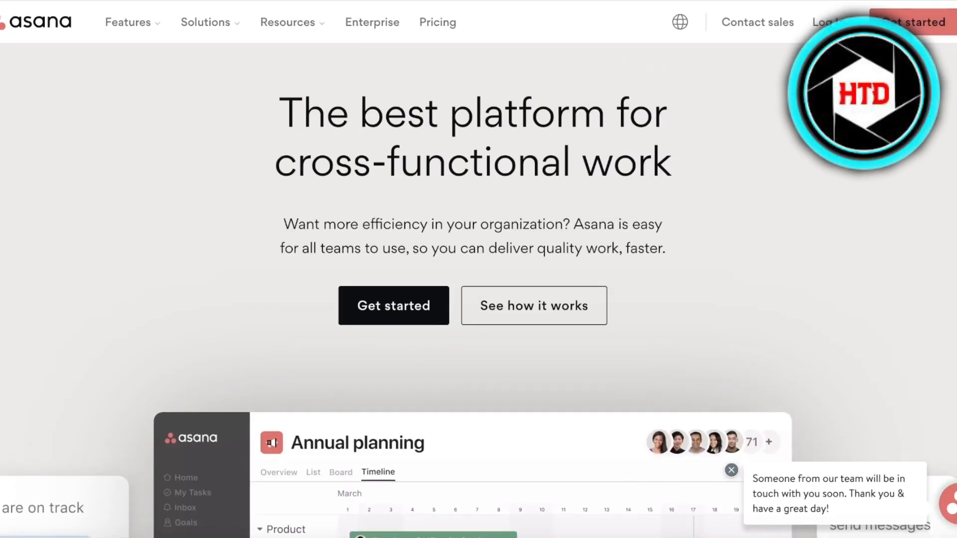
left_click(913, 22)
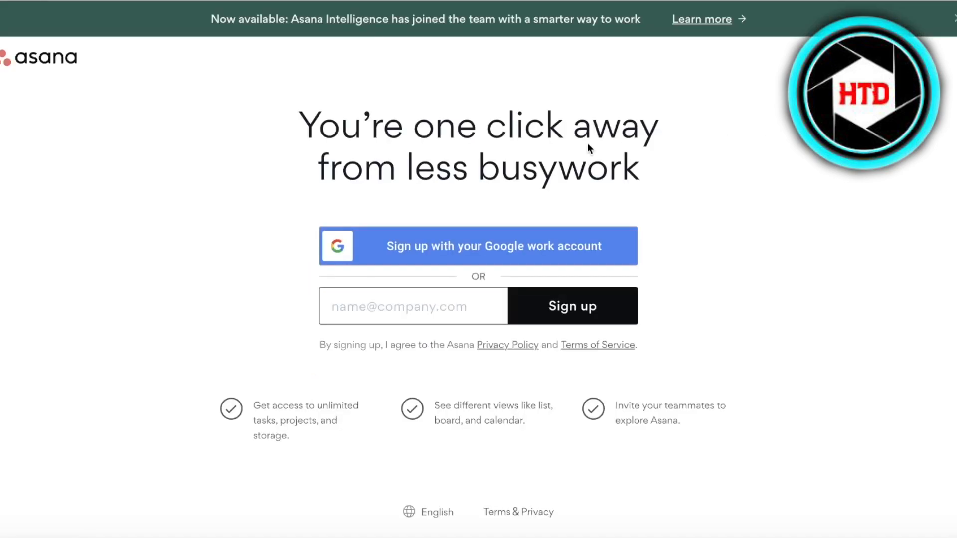
left_click(953, 22)
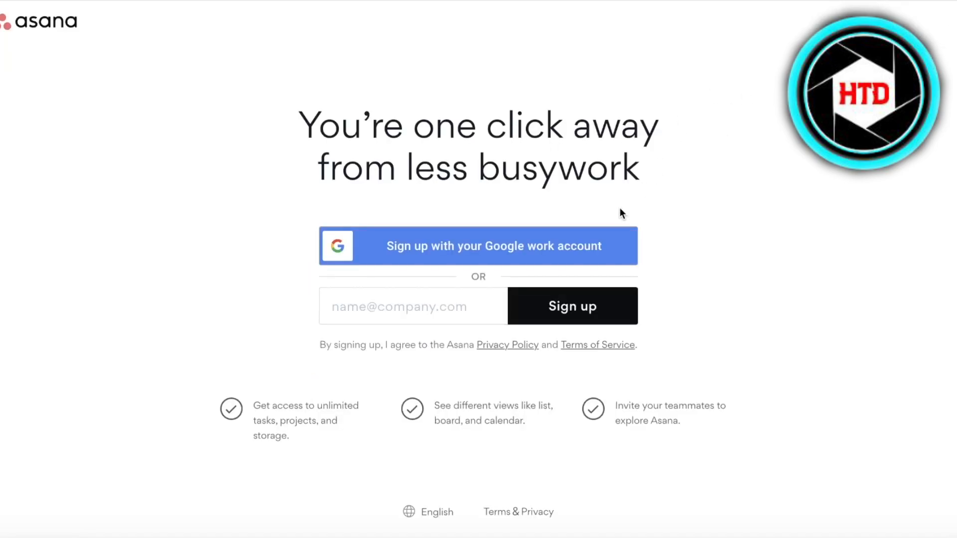
left_click(481, 258)
left_click(417, 250)
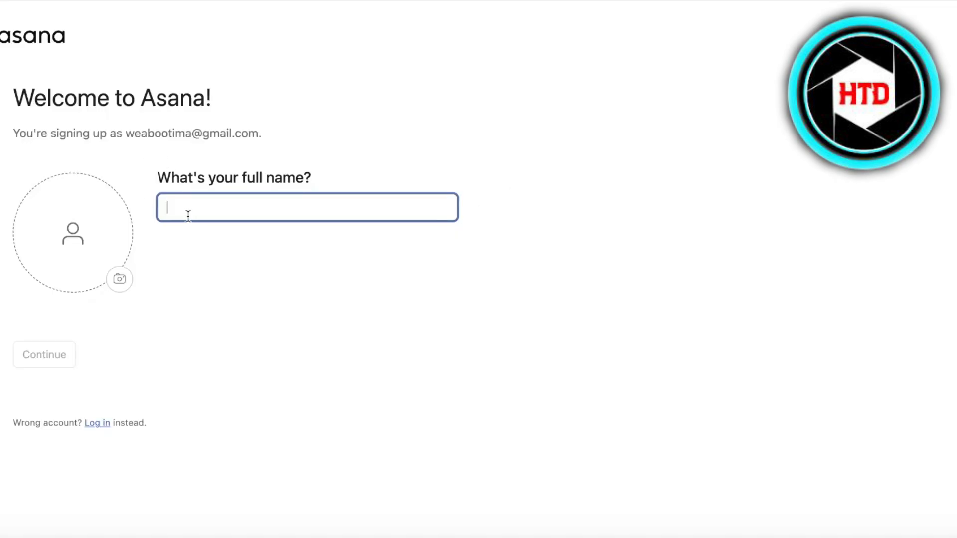
type("Jane Doe")
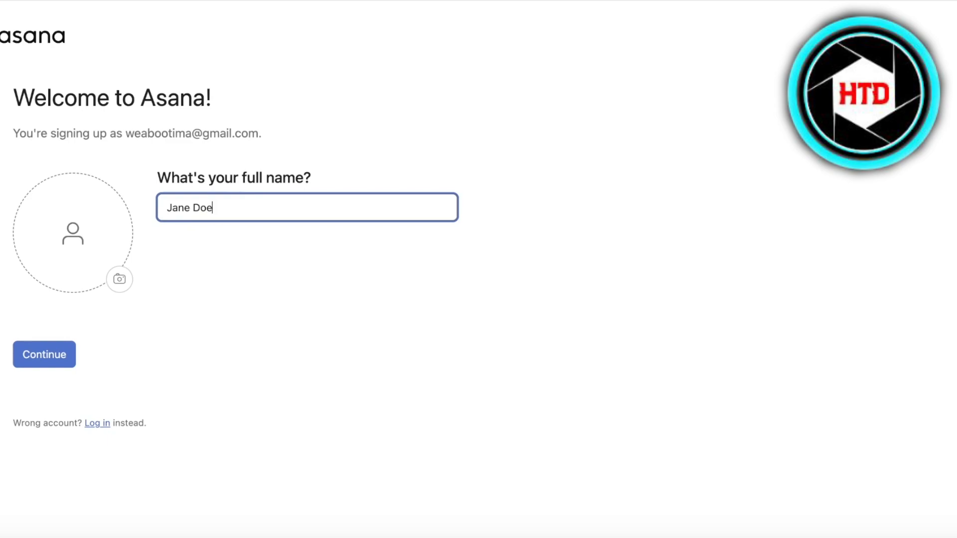
left_click(106, 242)
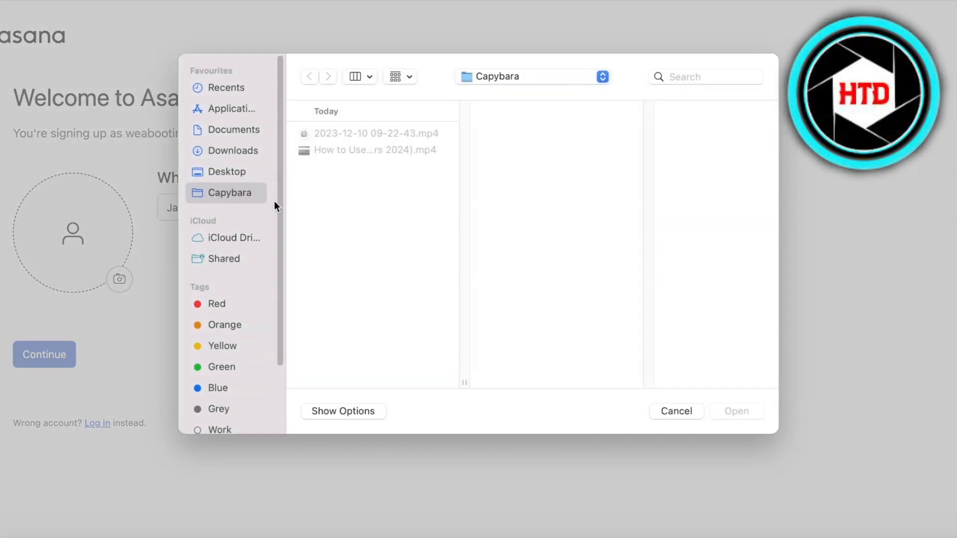
left_click(253, 176)
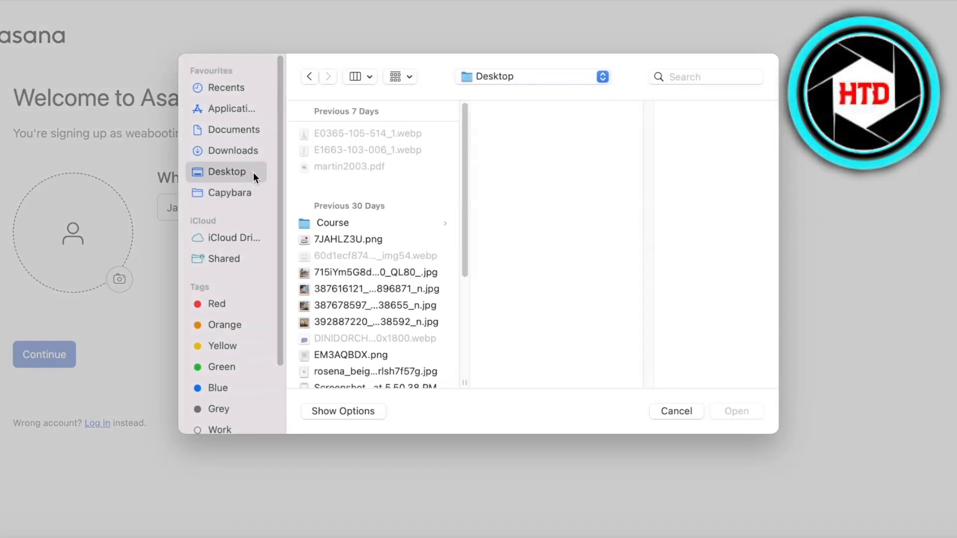
left_click(360, 302)
left_click(427, 320)
scroll(426, 314, "down", 5)
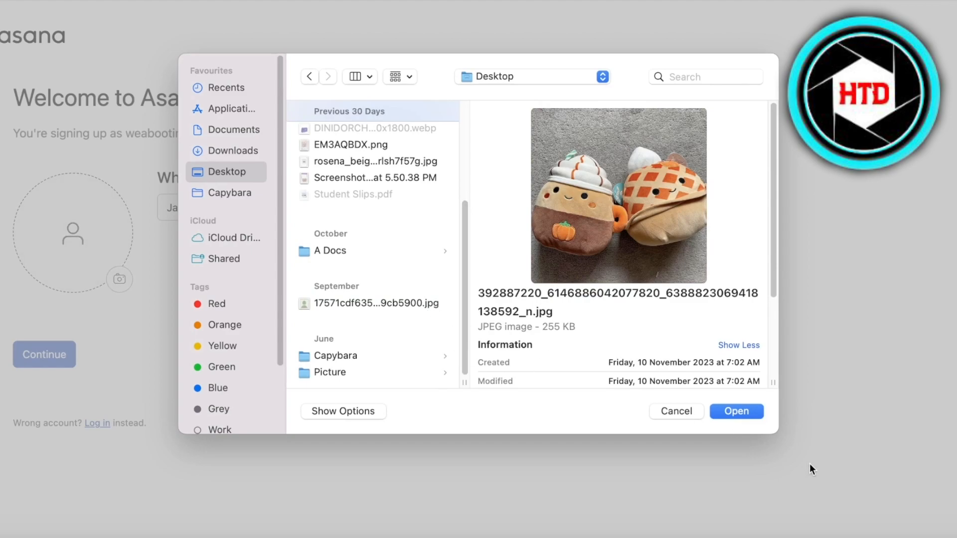
left_click(736, 409)
left_click(73, 359)
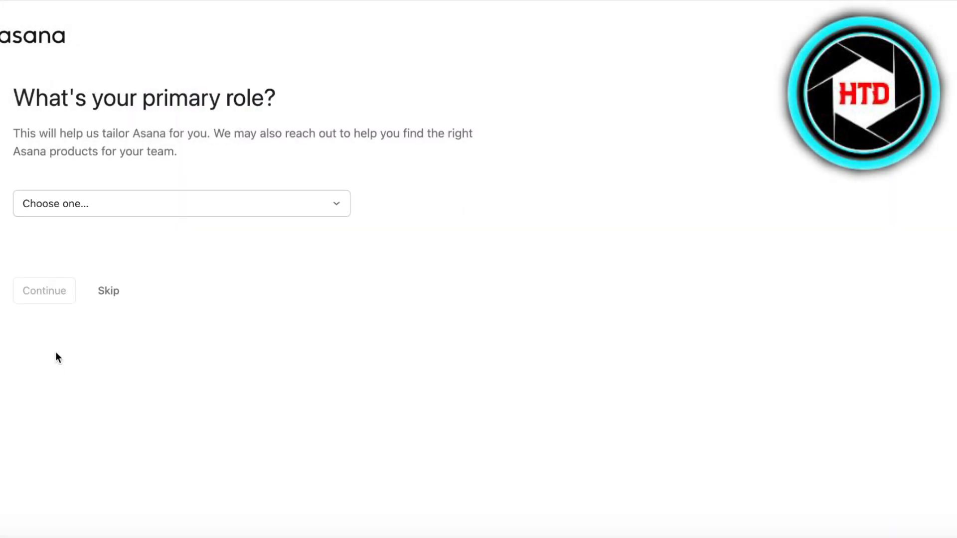
Set the primary role to Business owner and the kind of work to Project or Program Management
left_click(211, 215)
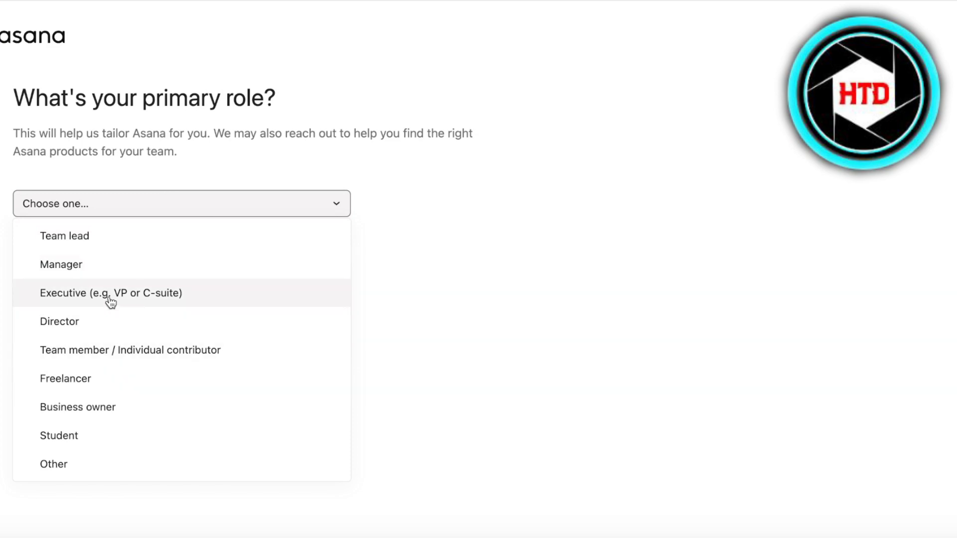
left_click(85, 414)
left_click(55, 305)
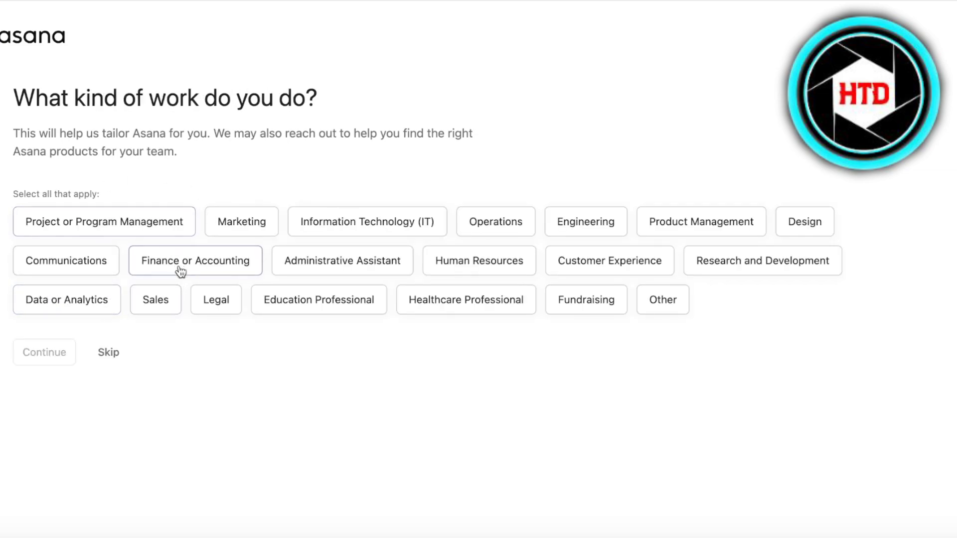
left_click(160, 229)
left_click(58, 355)
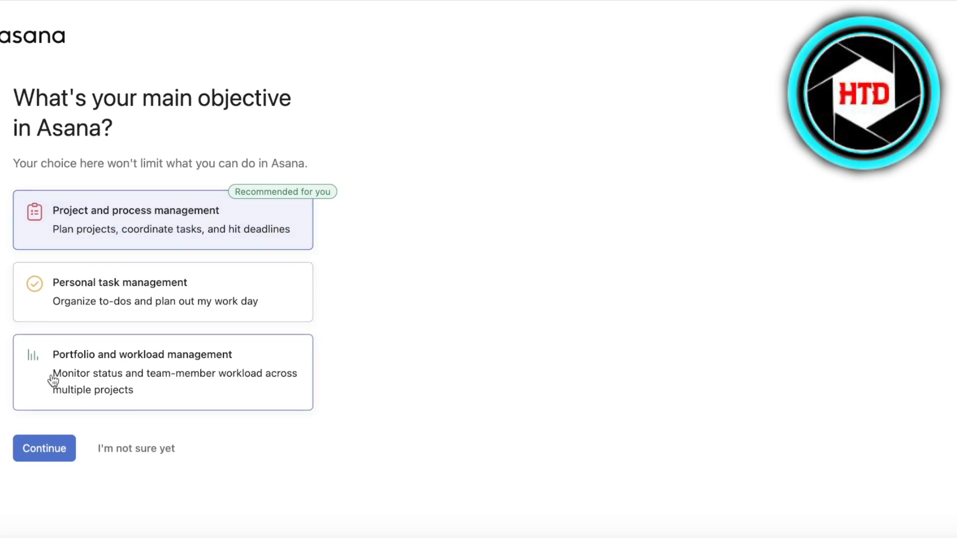
Choose Project and process management as the main objective and continue to the project setup
left_click(138, 234)
left_click(129, 235)
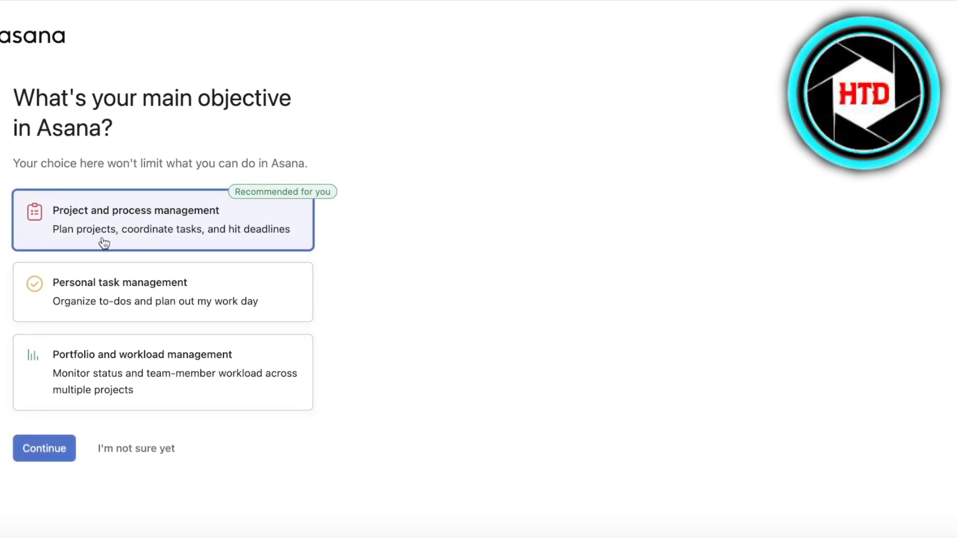
left_click(44, 450)
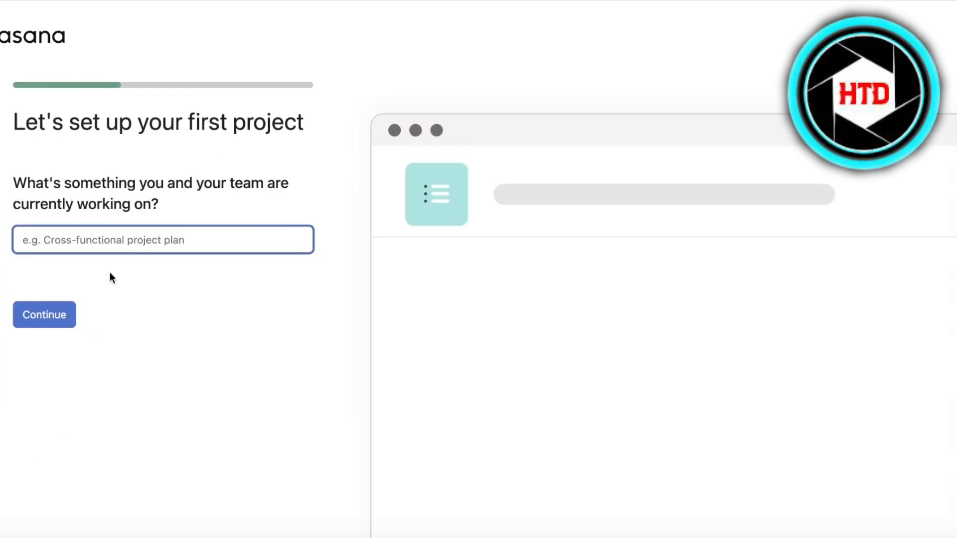
Name the first project "Launch Website" and continue to its task list
type("A")
key("BackSpace")
type("La")
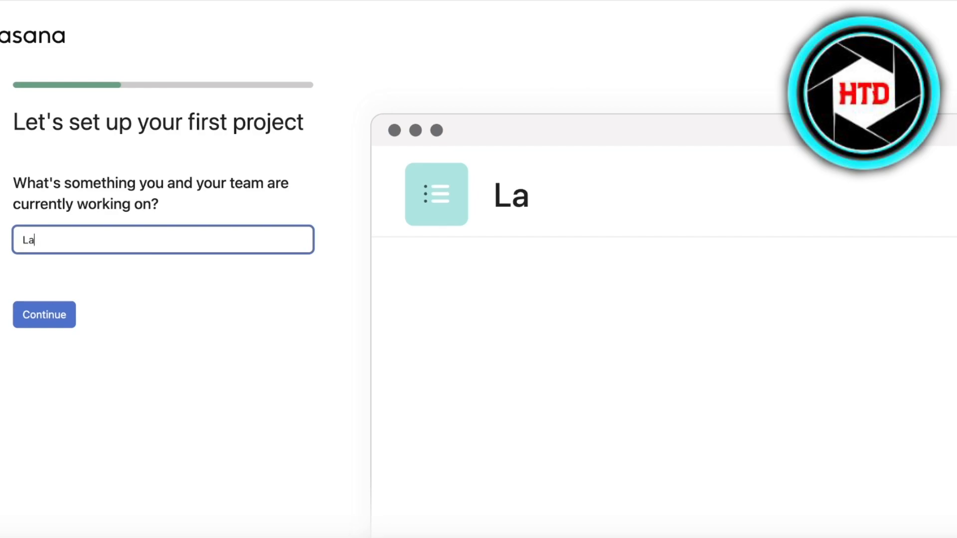
type("unch Website")
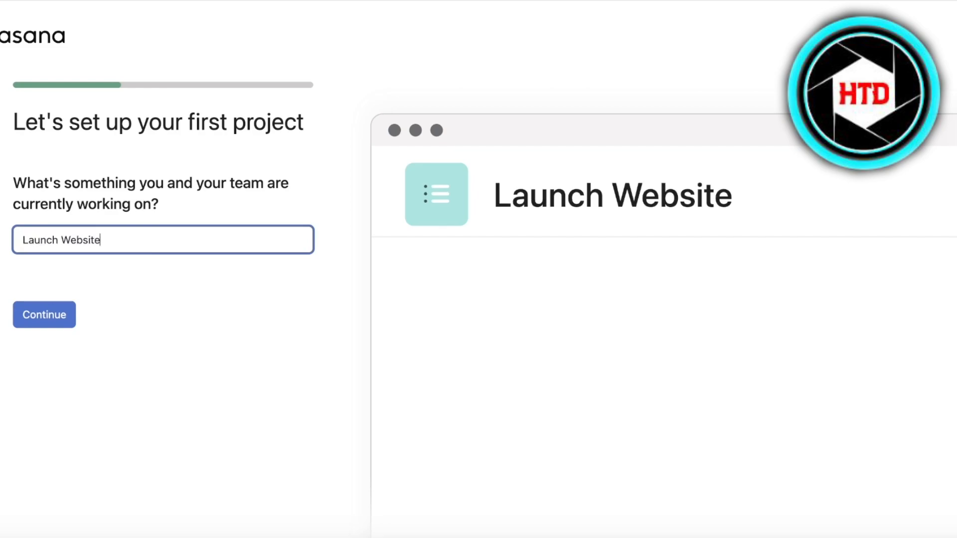
key("Return")
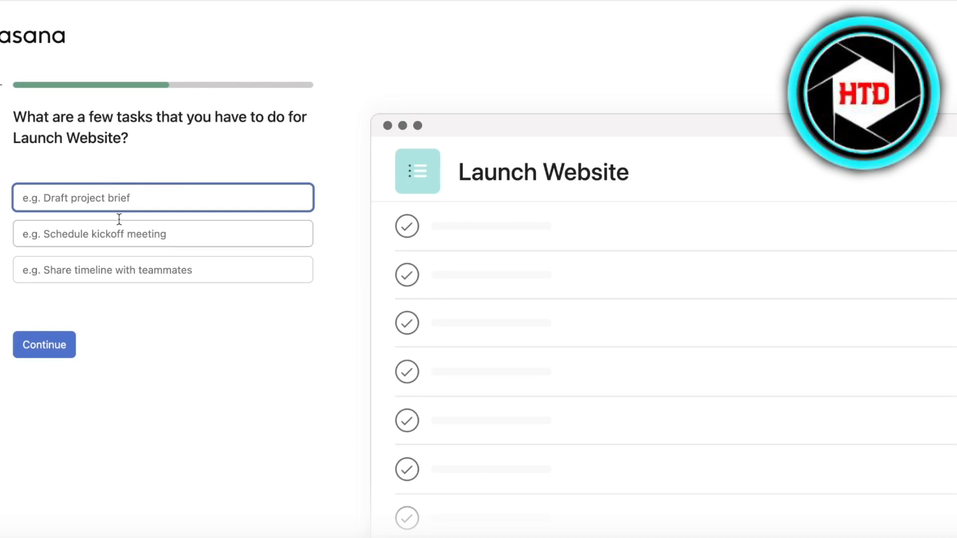
Add the tasks "Intial Meeting", "Project Structure" and "Divide Groups" to the project and continue to its sections
type("In")
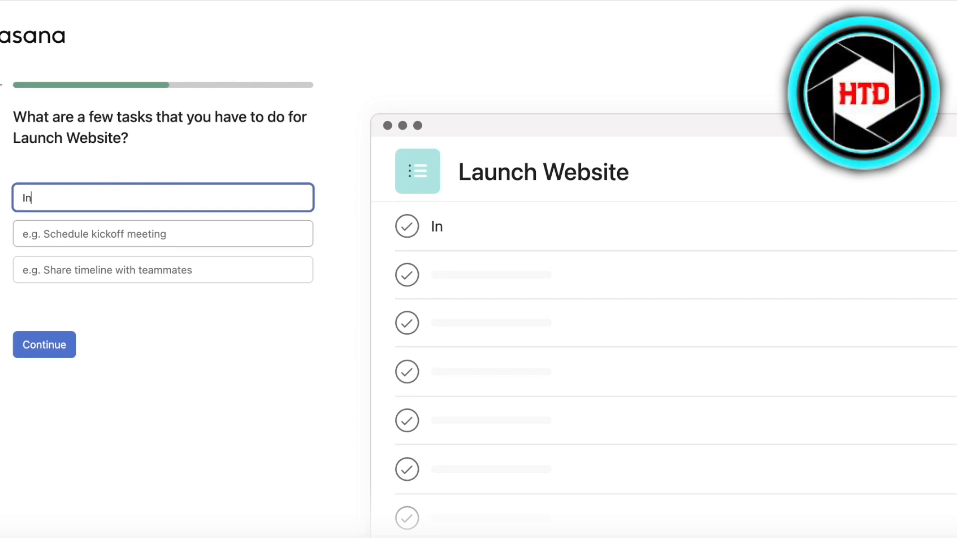
type("tial Meeting")
key("Tab")
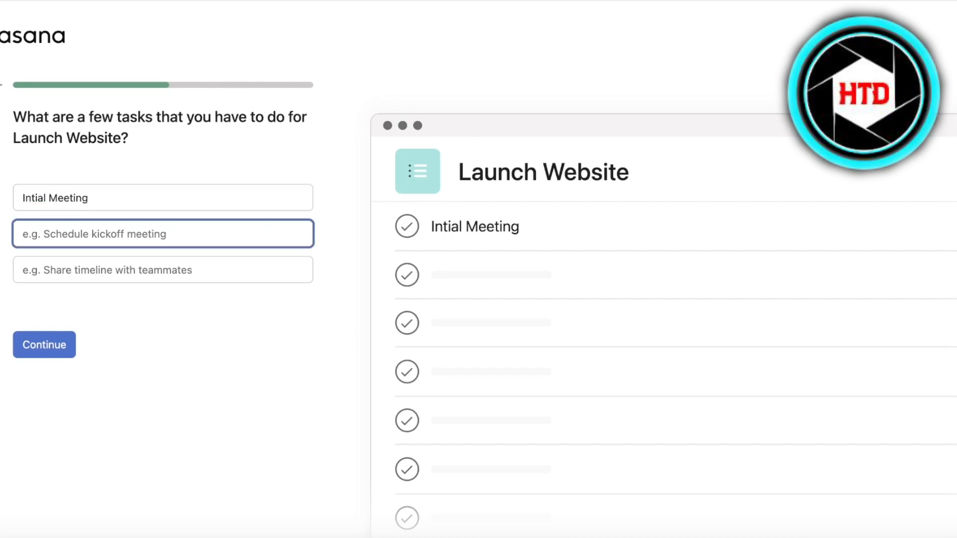
type("A")
key("BackSpace")
type("Project Structure")
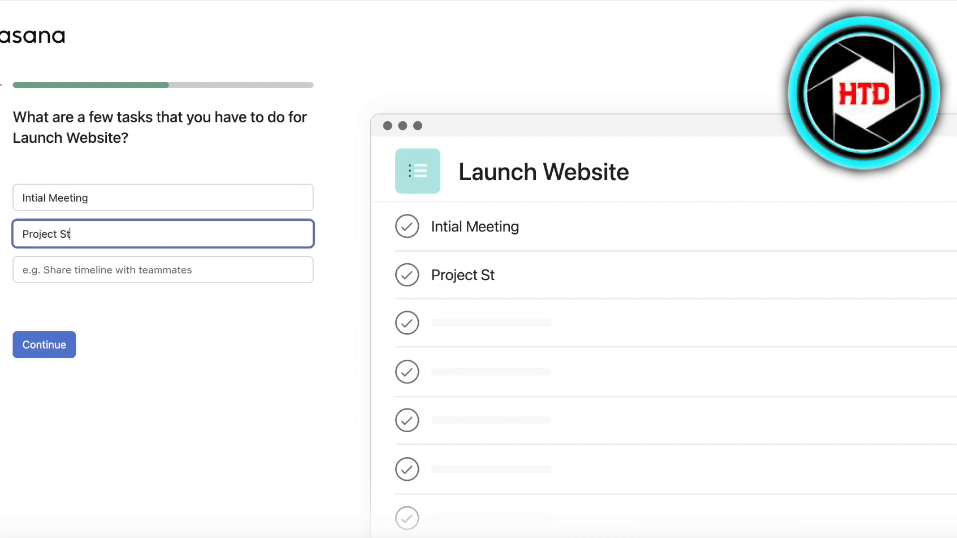
left_click(152, 270)
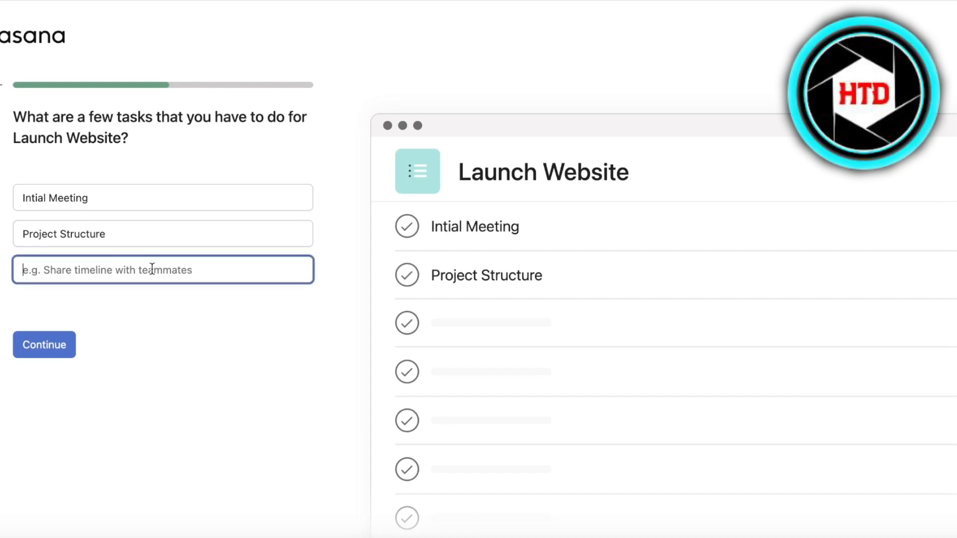
type("Divide Groups")
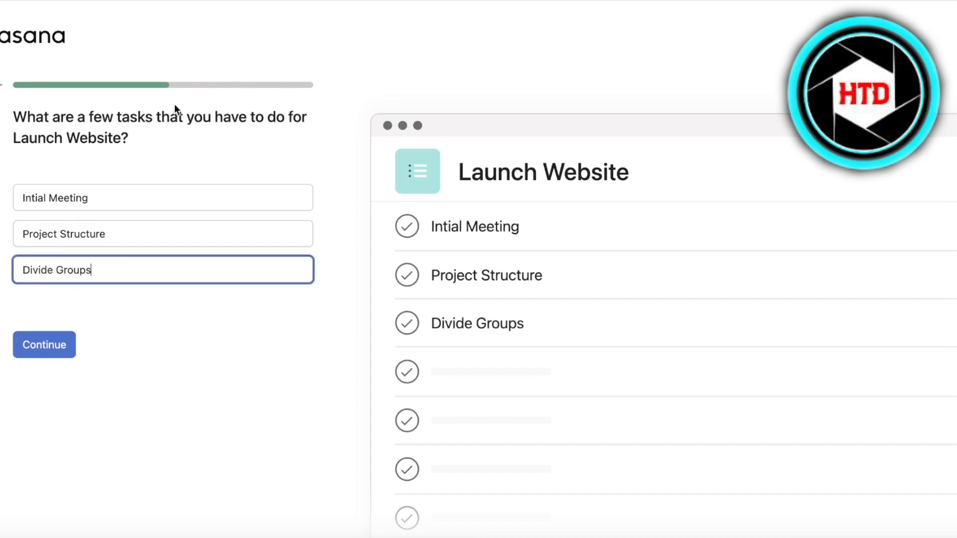
left_click(51, 345)
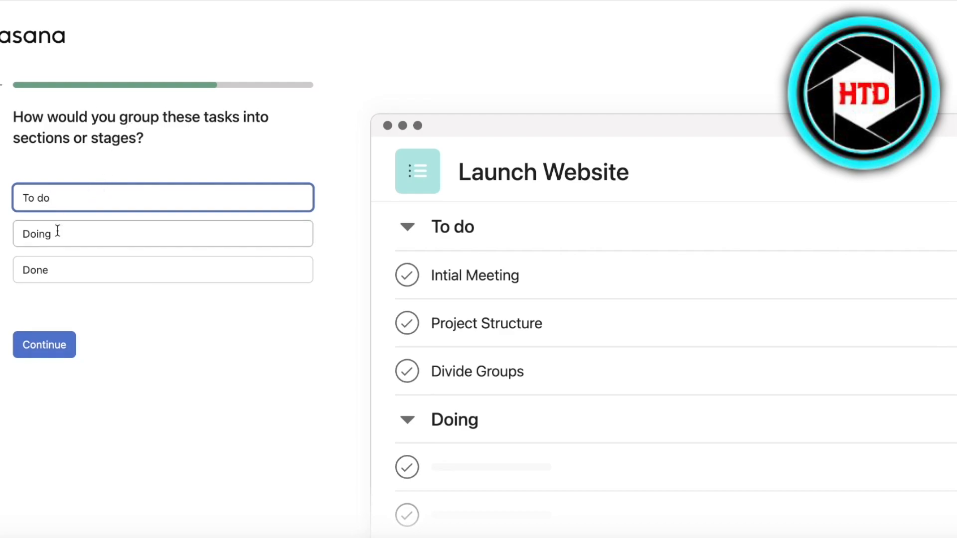
Rename the three project sections as "Tasks", "In Progress" and "Completed" and continue to the layout choice
triple_click(71, 210)
type("Tasks")
triple_click(67, 235)
type("In P")
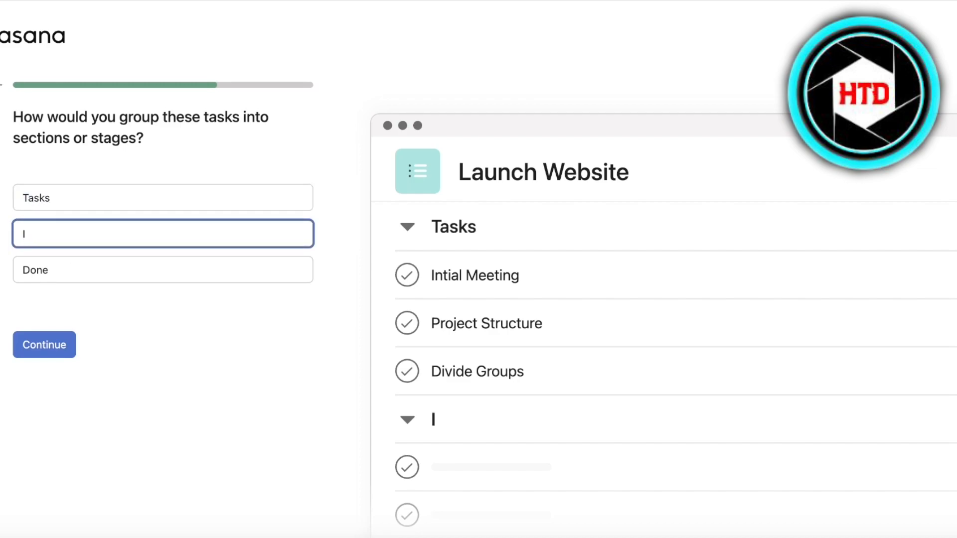
key("BackSpace")
key("BackSpace")
type("PIn Progress")
triple_click(74, 271)
type("Completed")
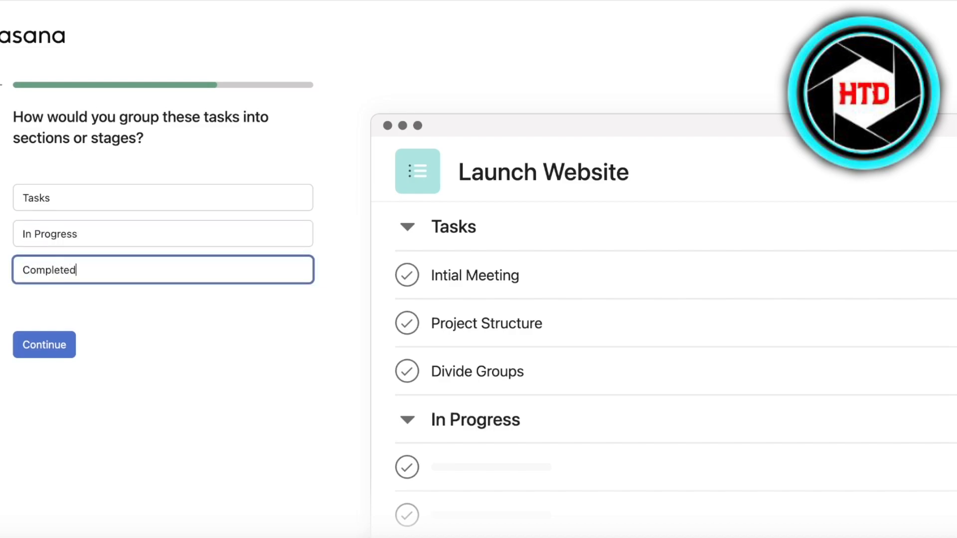
left_click(53, 346)
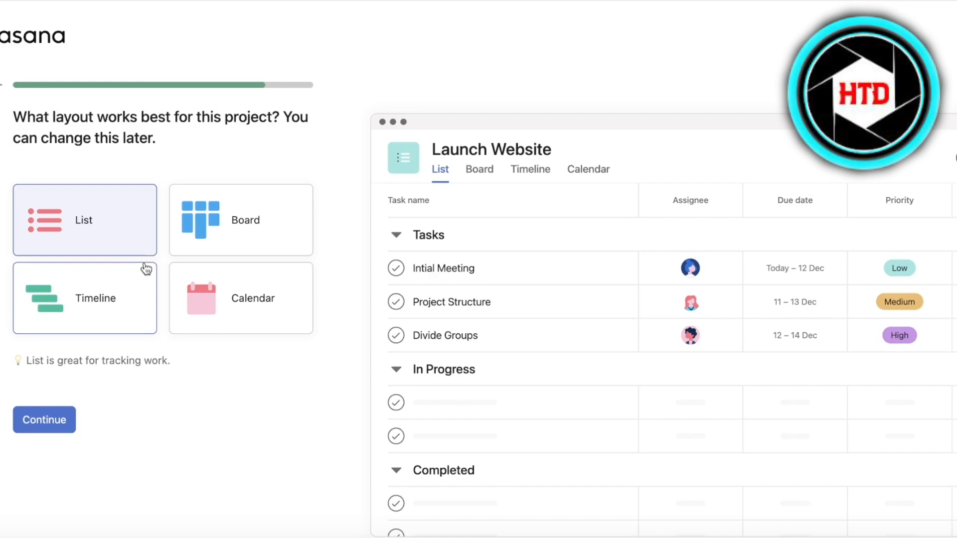
Compare the List, Board, Timeline and Calendar layouts in the preview of the Launch Website project
left_click(225, 222)
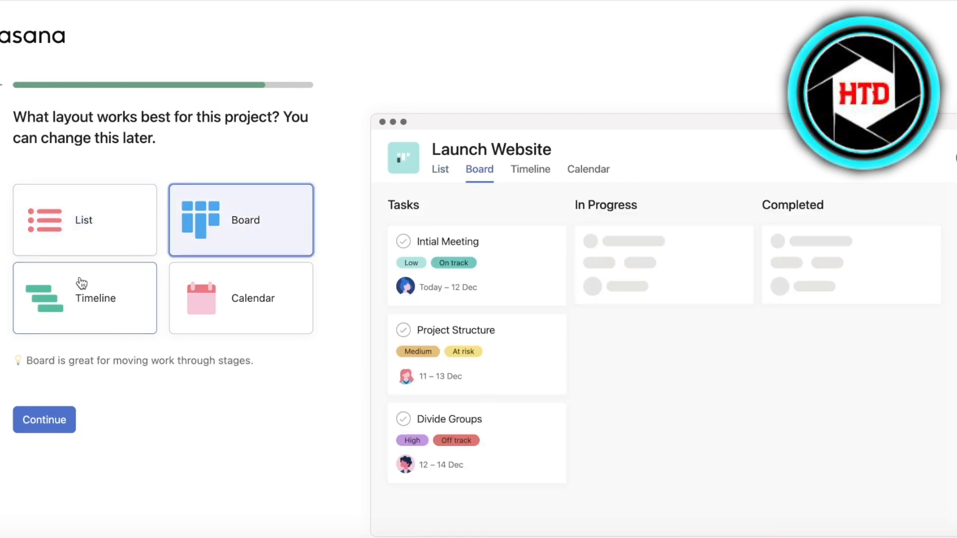
left_click(83, 285)
left_click(174, 292)
left_click(128, 220)
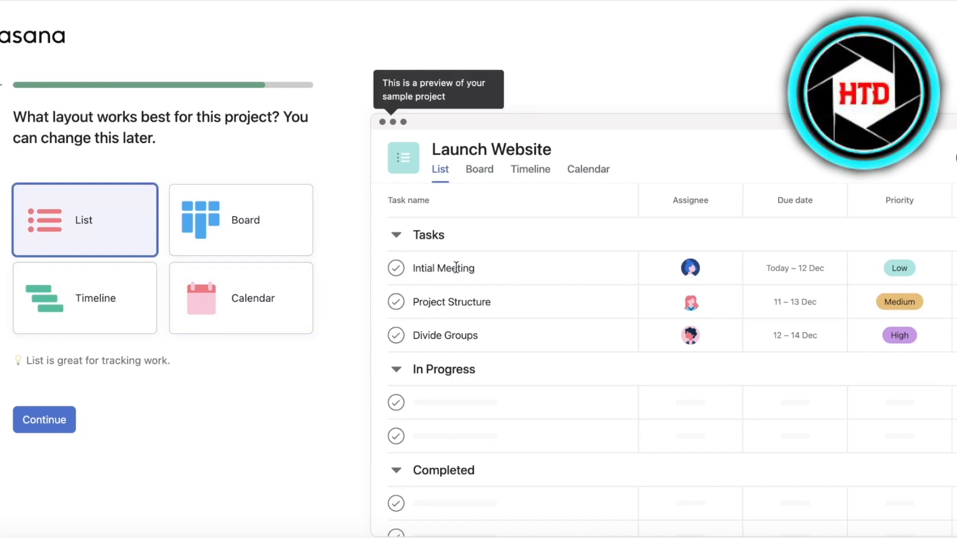
left_click(237, 232)
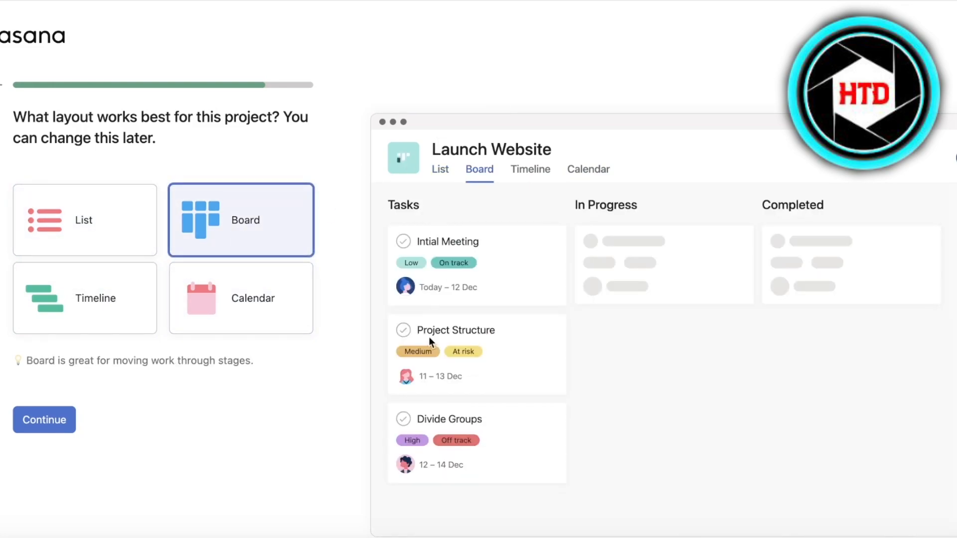
left_click(44, 316)
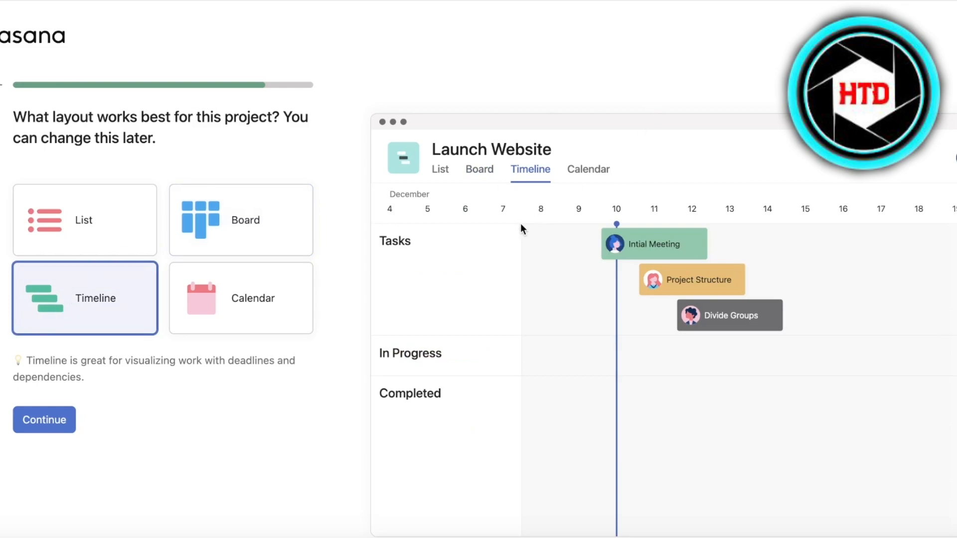
left_click(269, 299)
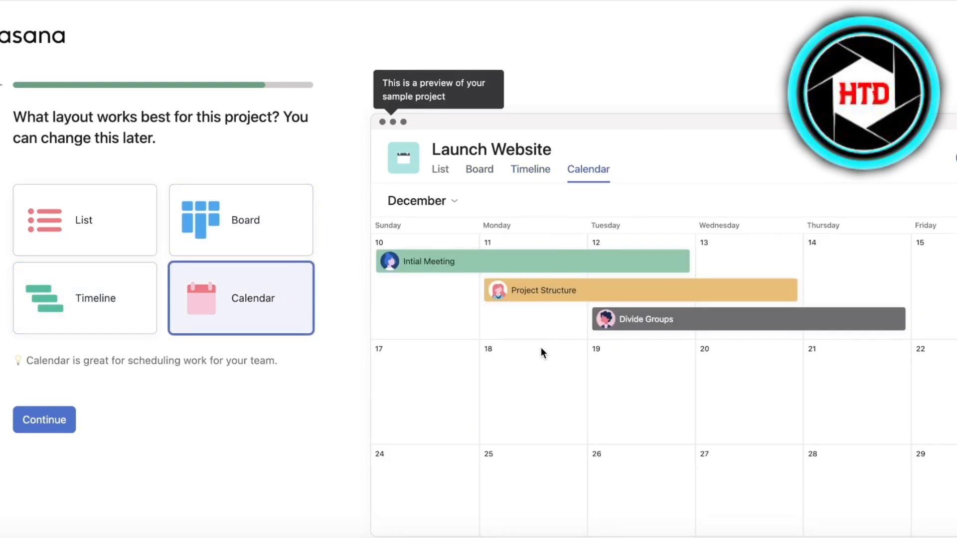
left_click(39, 217)
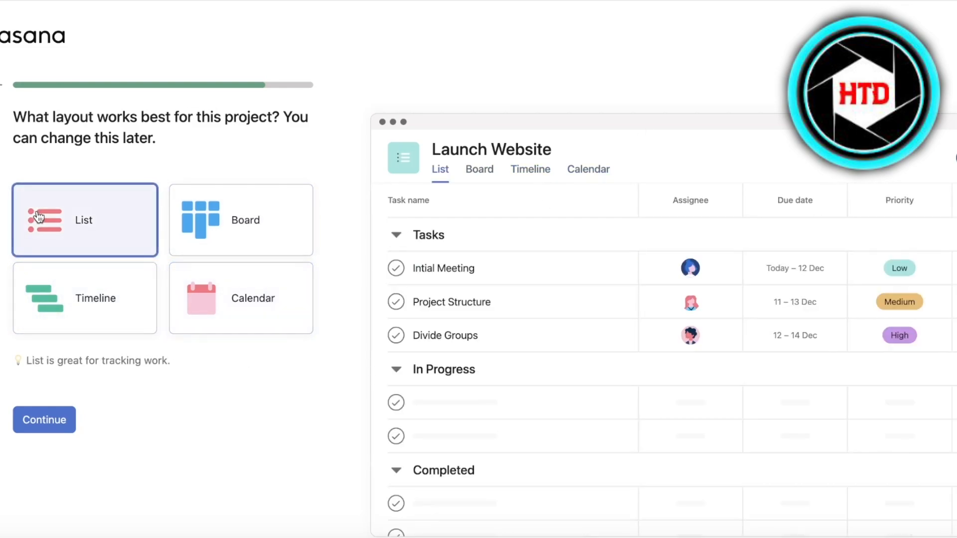
left_click(230, 212)
left_click(122, 204)
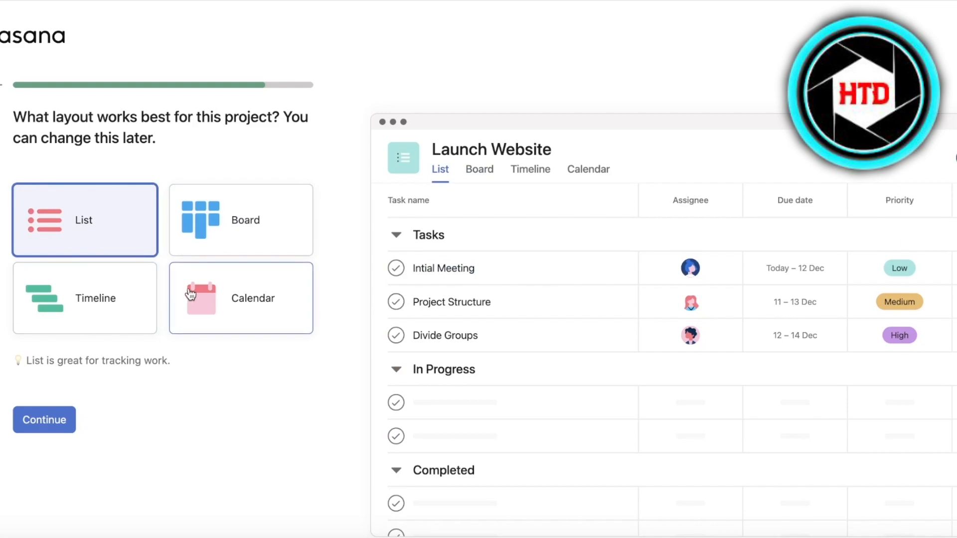
left_click(131, 307)
left_click(214, 290)
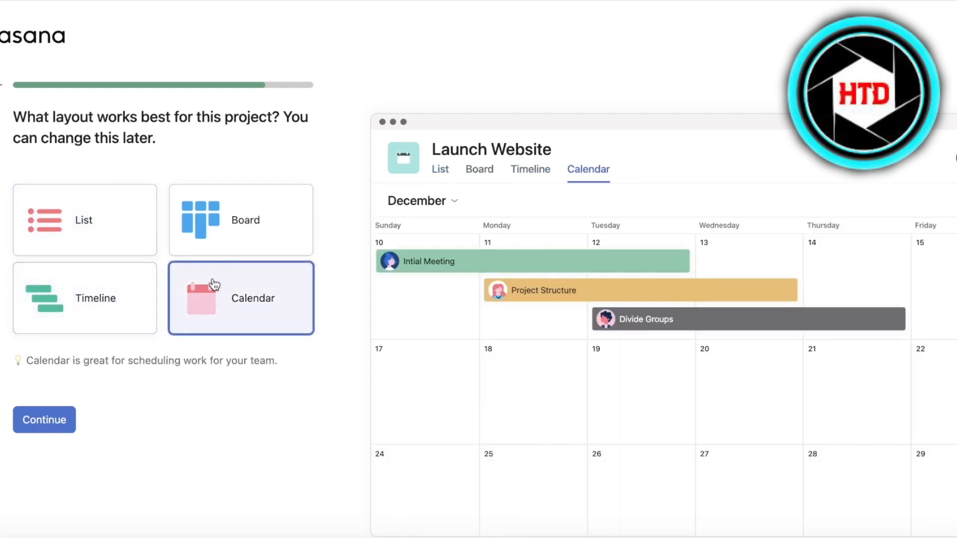
Choose the Board layout for the project and continue to the teammate invitations
left_click(220, 237)
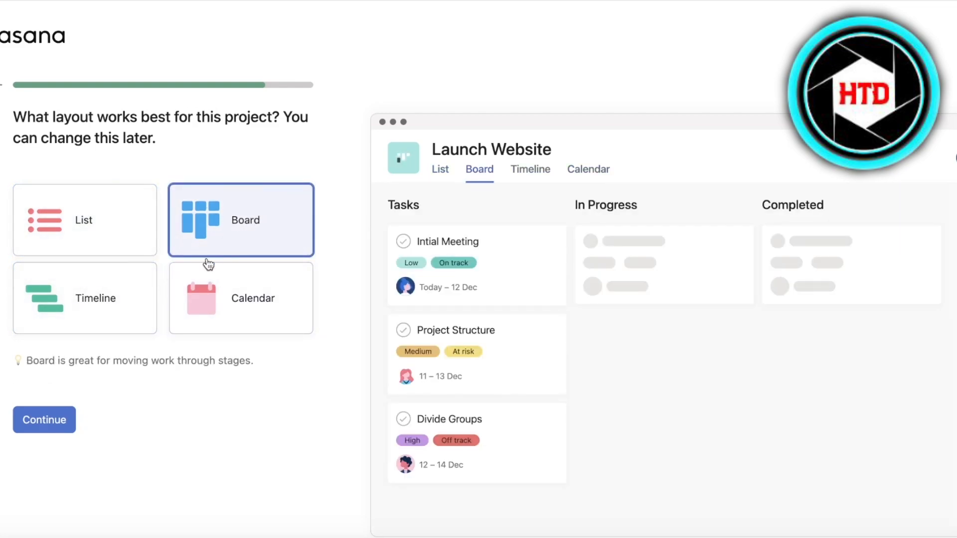
left_click(43, 420)
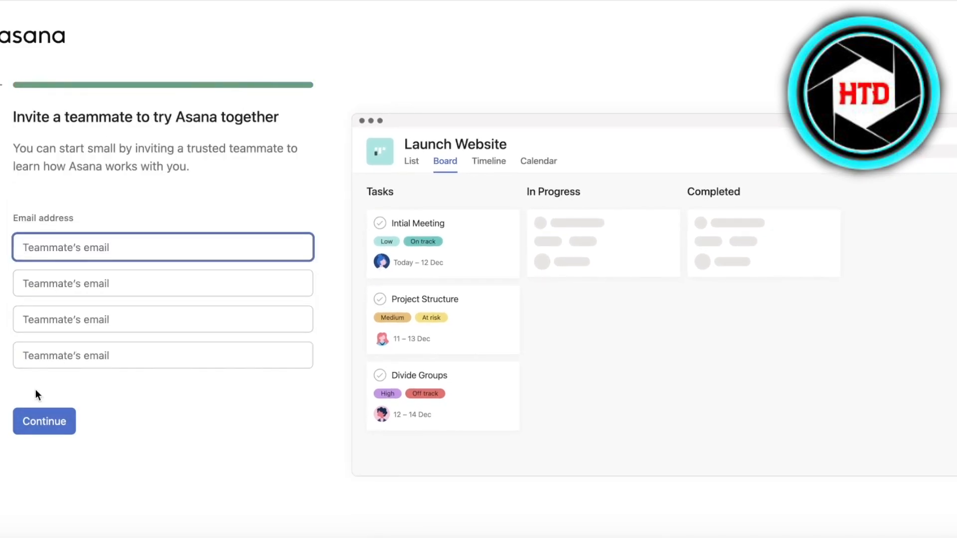
Finish the onboarding without inviting teammates or getting the apps, and dismiss the trial welcome message
left_click(37, 420)
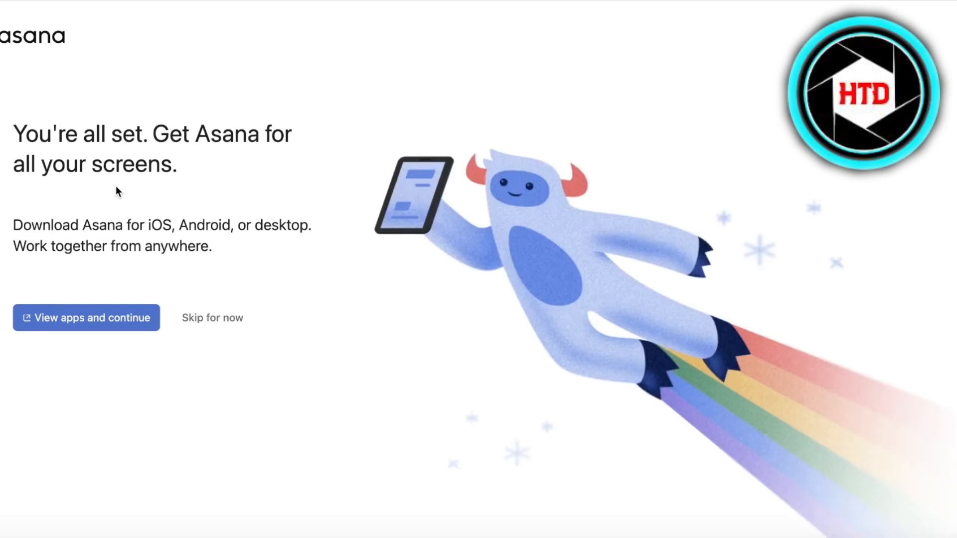
left_click(204, 317)
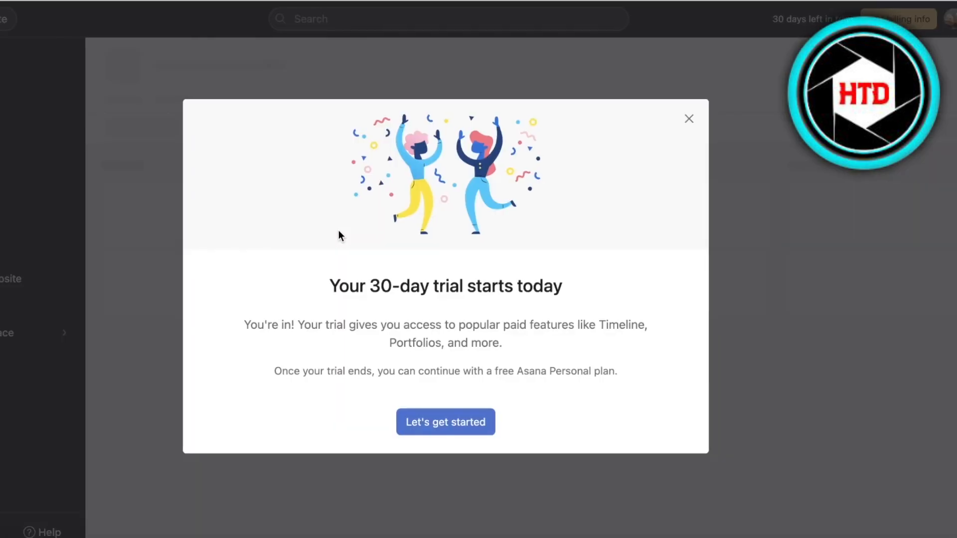
left_click(690, 119)
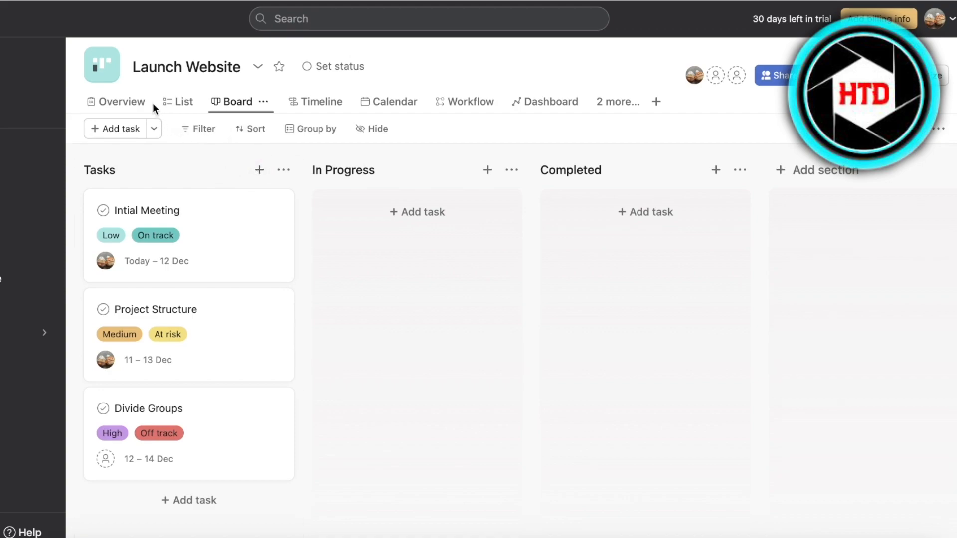
Examine the Launch Website project's overview, its title options and its list of tasks
left_click(127, 108)
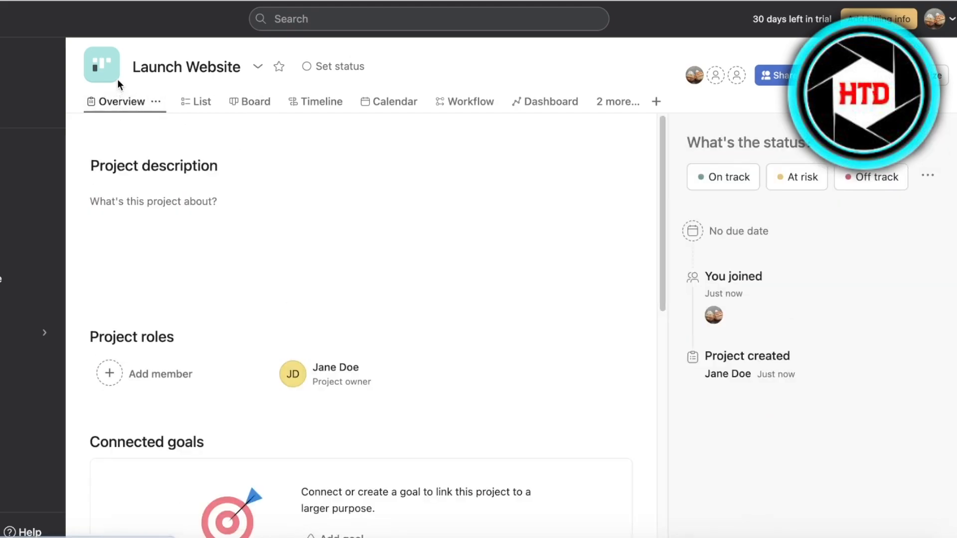
left_click(141, 64)
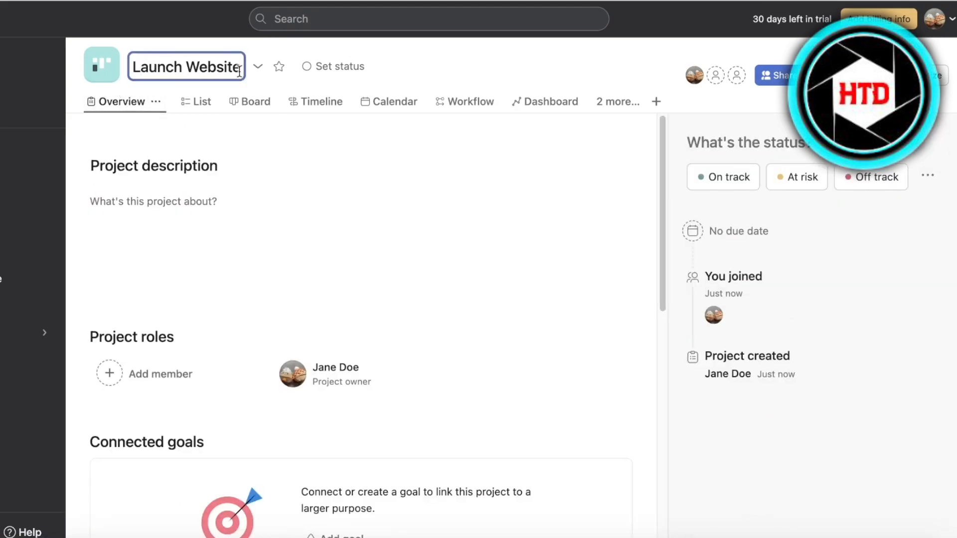
left_click(257, 74)
left_click(454, 62)
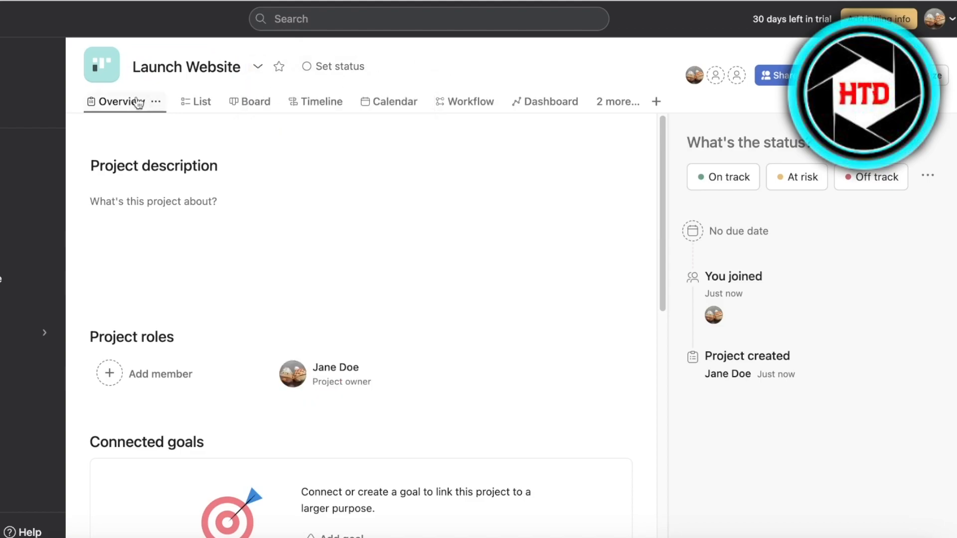
left_click(196, 101)
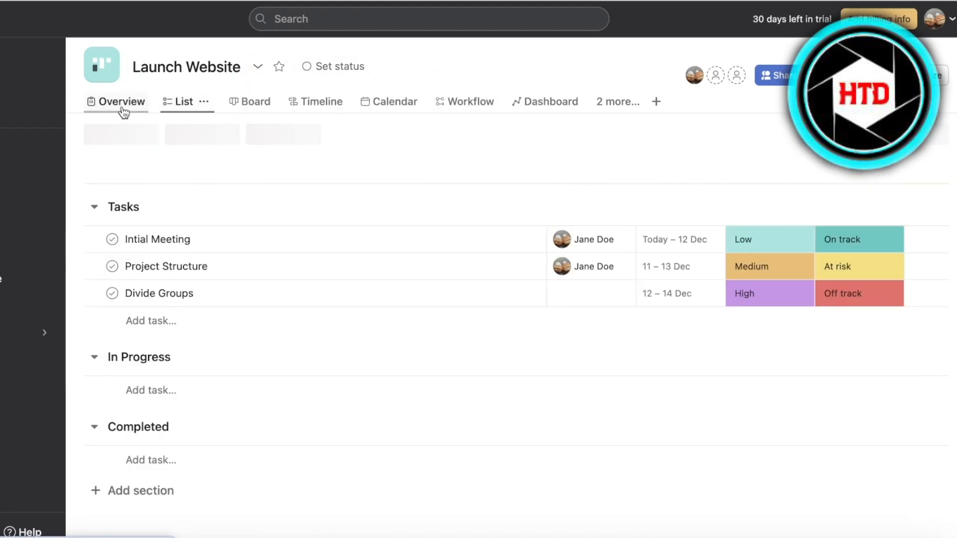
Copy the "Welcome your team" sample text from the project description examples on the project's overview
left_click(123, 102)
left_click(236, 204)
type("A")
key("BackSpace")
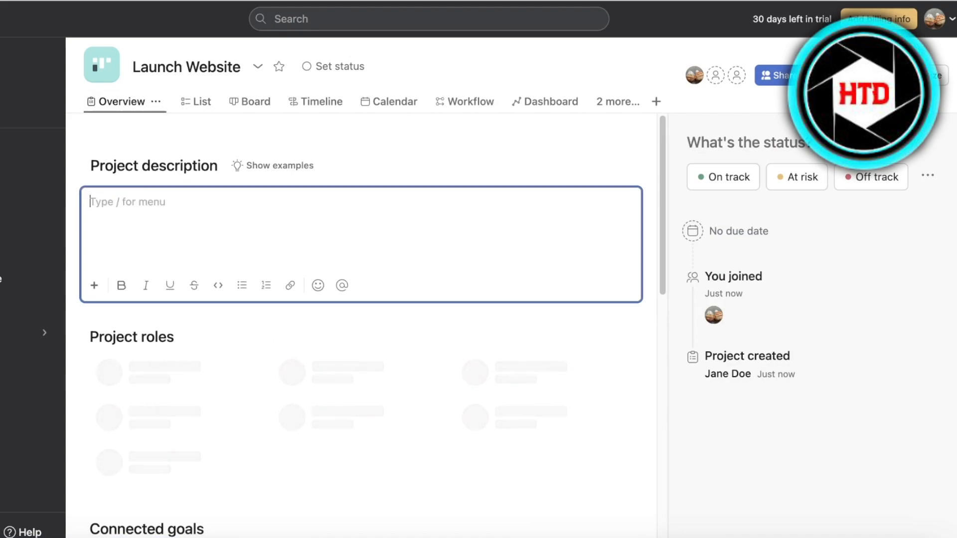
left_click(299, 167)
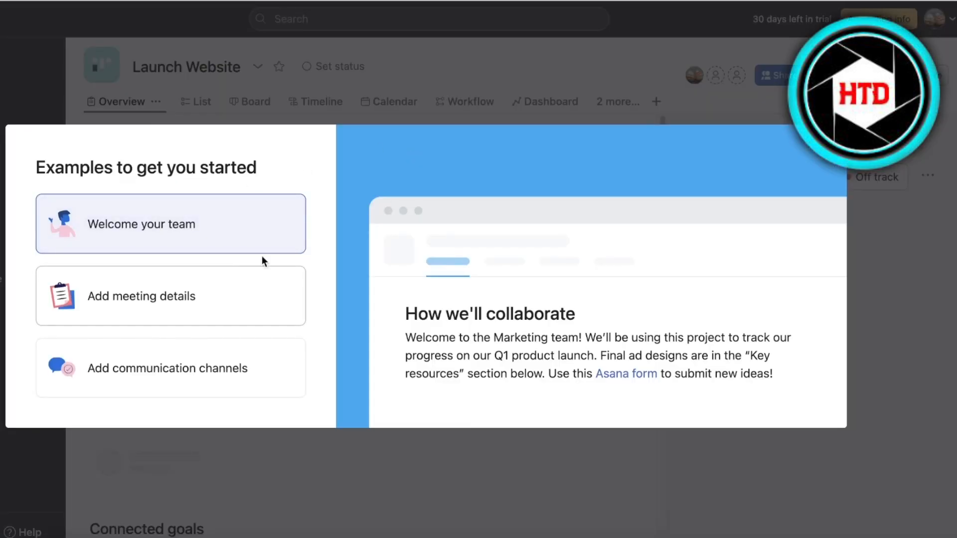
triple_click(461, 339)
right_click(461, 339)
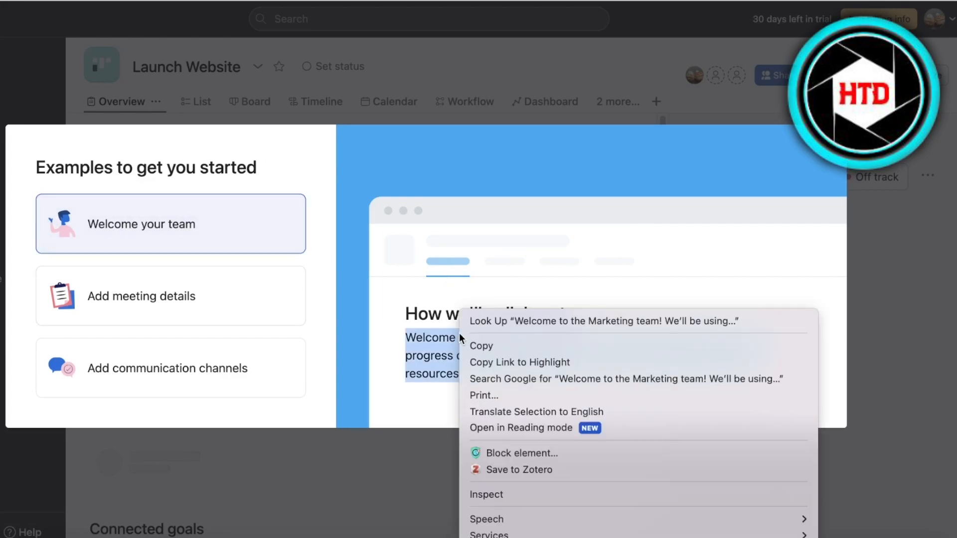
left_click(496, 347)
key("Escape")
Paste the copied Marketing team welcome text into the project description and leave the field
left_click(216, 212)
right_click(217, 208)
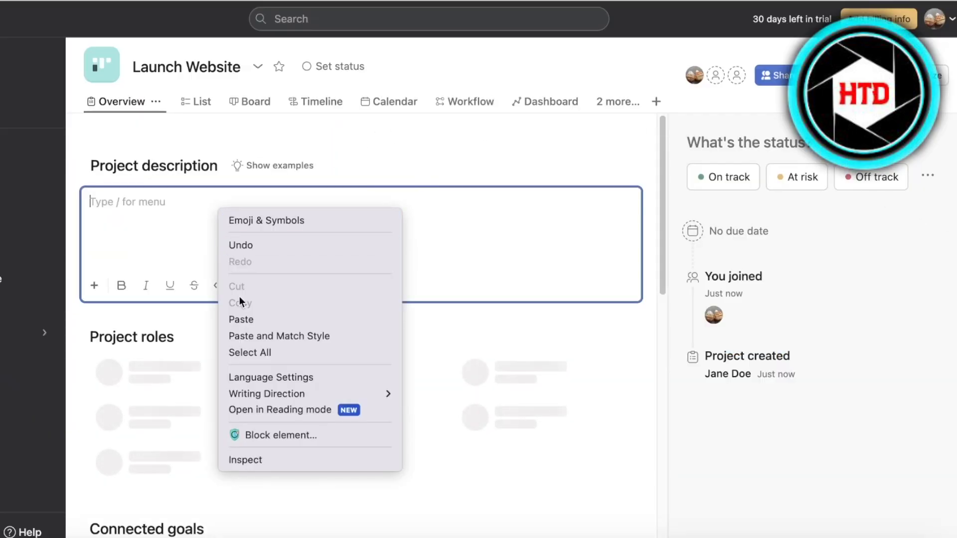
left_click(246, 320)
left_click(464, 154)
scroll(433, 289, "down", 8)
scroll(433, 289, "up", 8)
left_click_drag(600, 220, 351, 201)
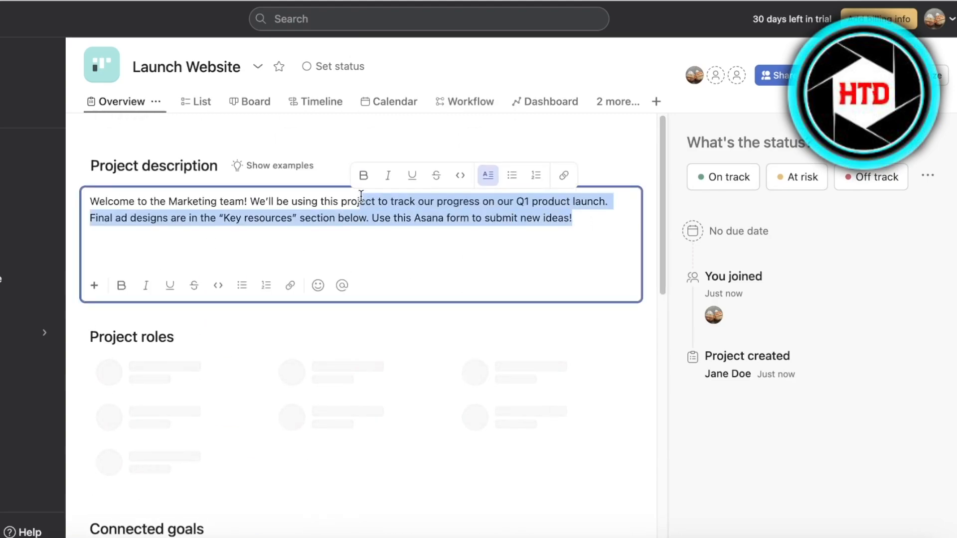
left_click(464, 144)
Review the overview's roles, goals, portfolios, key resources and milestones, and compare the project's list and board views
scroll(149, 294, "down", 5)
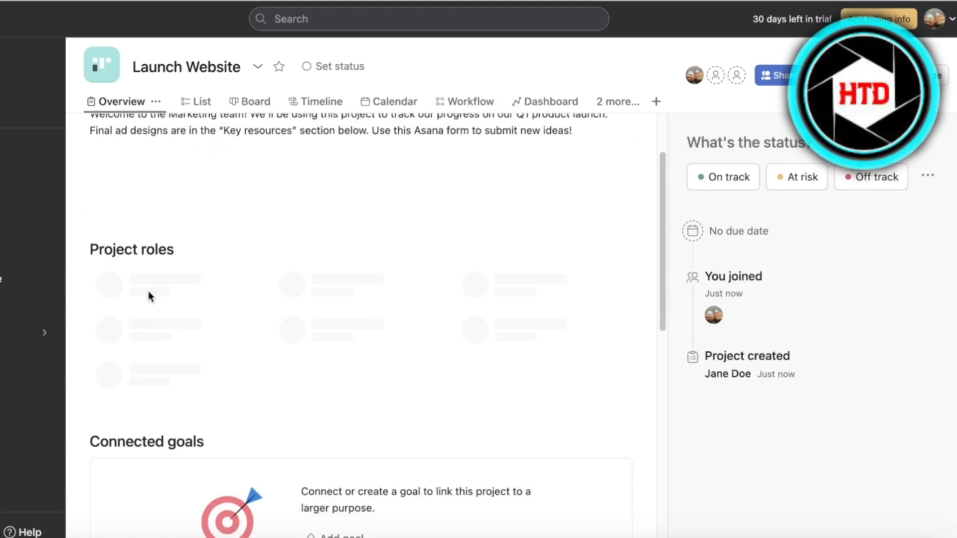
scroll(148, 277, "up", 1)
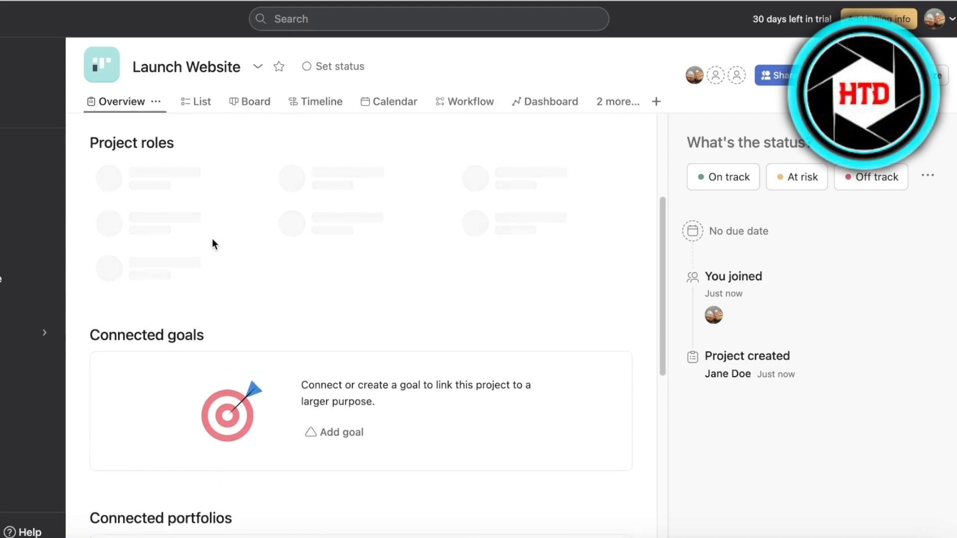
scroll(213, 241, "down", 5)
scroll(211, 242, "up", 1)
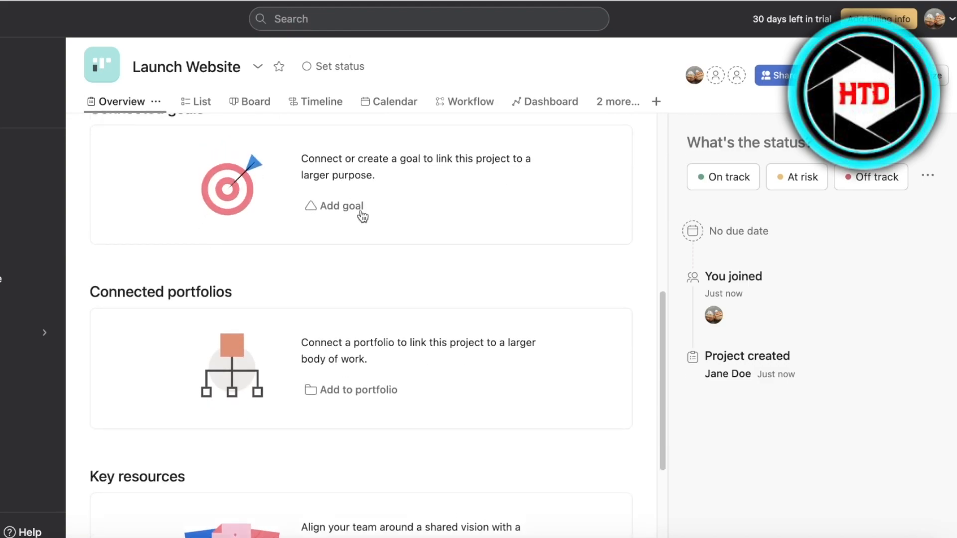
scroll(282, 329, "down", 5)
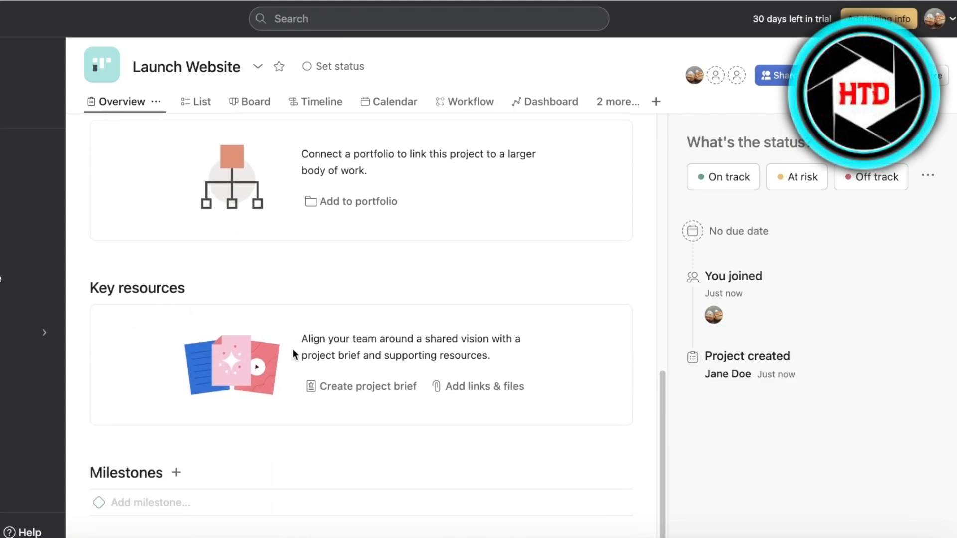
scroll(249, 394, "up", 15)
left_click(202, 102)
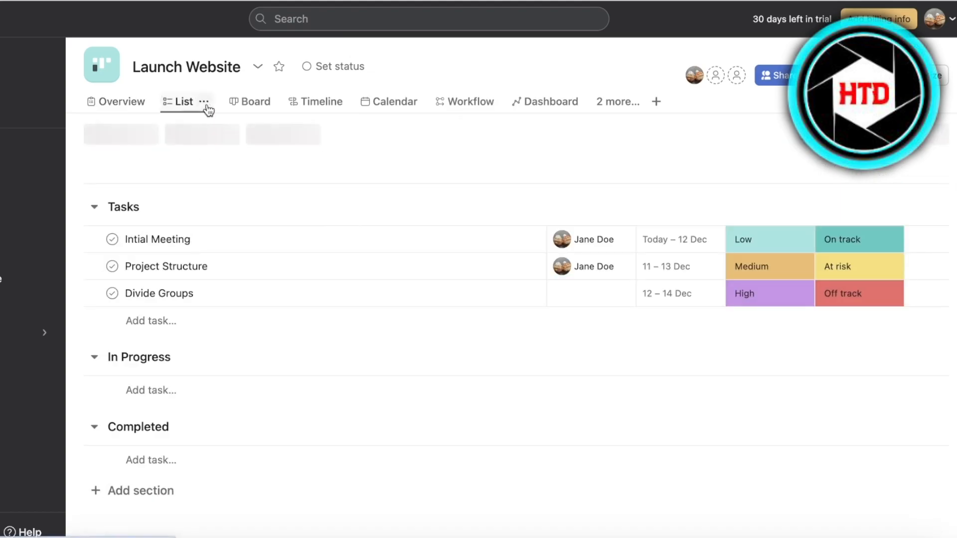
left_click(251, 105)
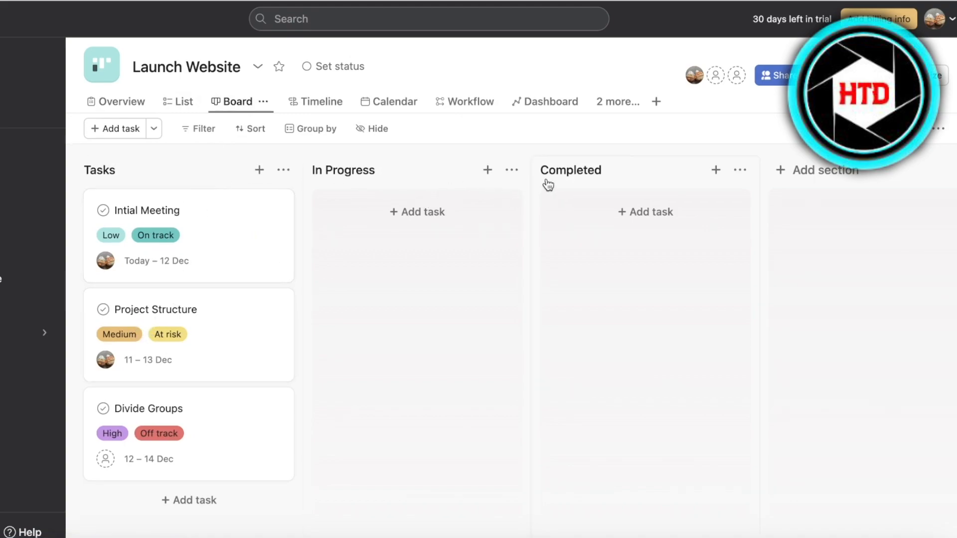
Add a section named "Meetings" in the list view and move it above the Tasks section
left_click(183, 101)
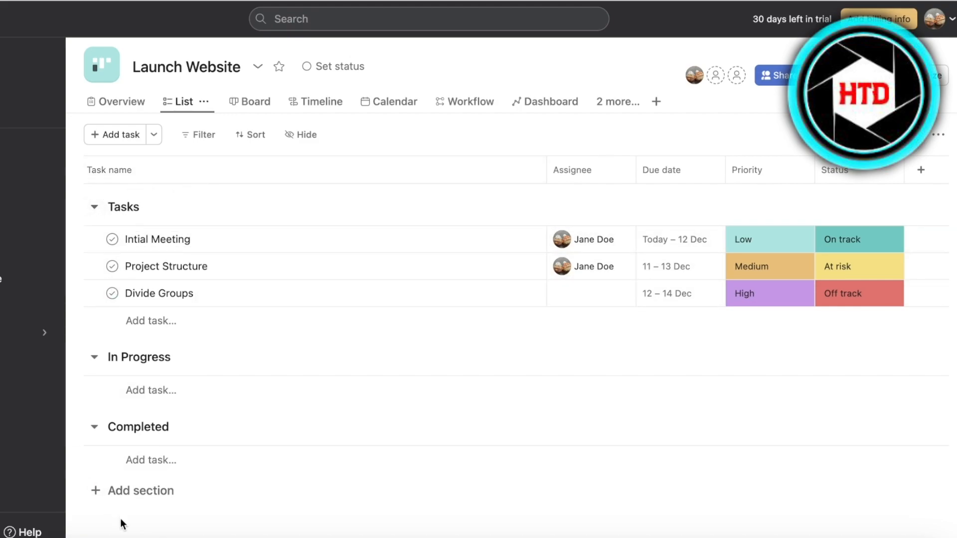
left_click(133, 491)
type("M")
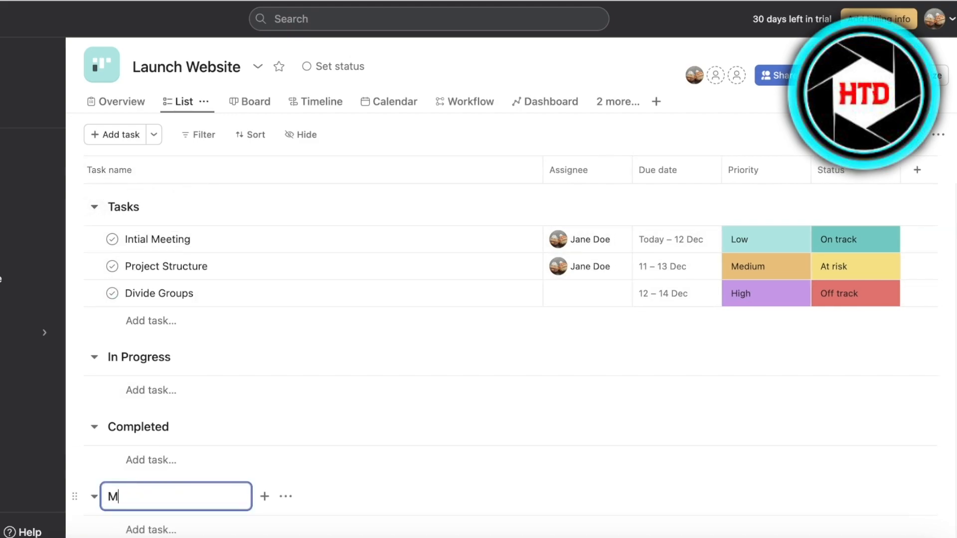
key("Return")
left_click_drag(134, 499, 167, 206)
Move the Intial Meeting task from Tasks into the Meetings section on the board
left_click(160, 307)
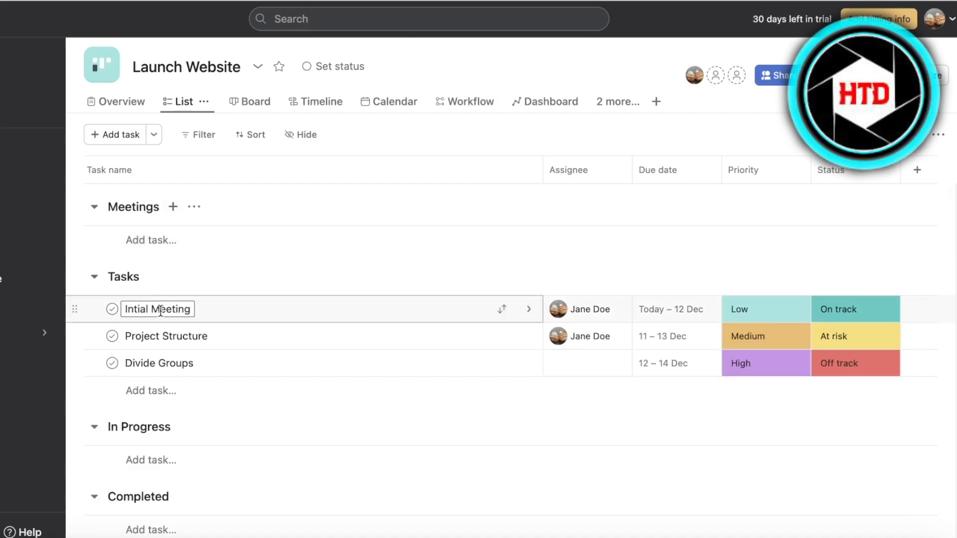
left_click(247, 102)
left_click_drag(431, 222, 178, 214)
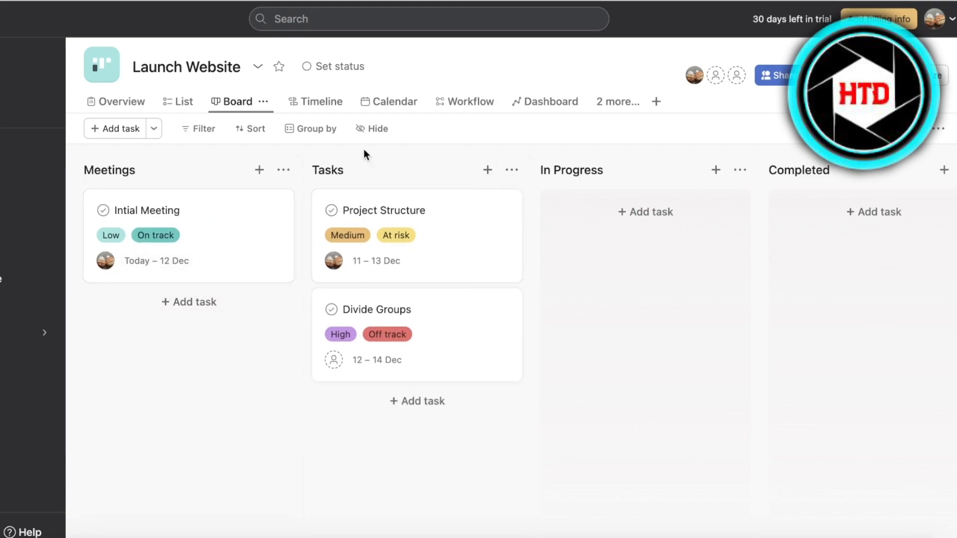
Examine the project's task list, the Intial Meeting task's priority and status choices, and the Priority column's options
left_click(182, 103)
scroll(152, 234, "down", 1)
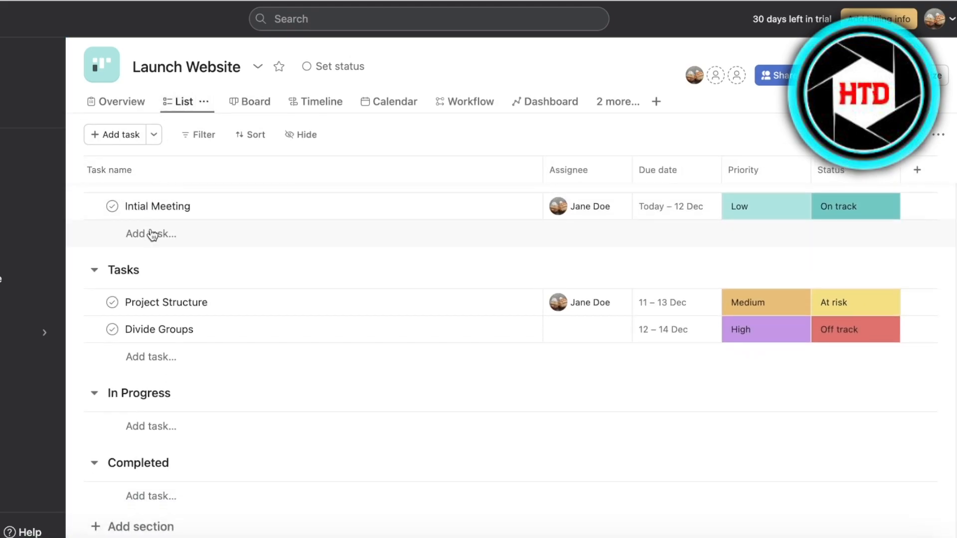
scroll(156, 235, "up", 1)
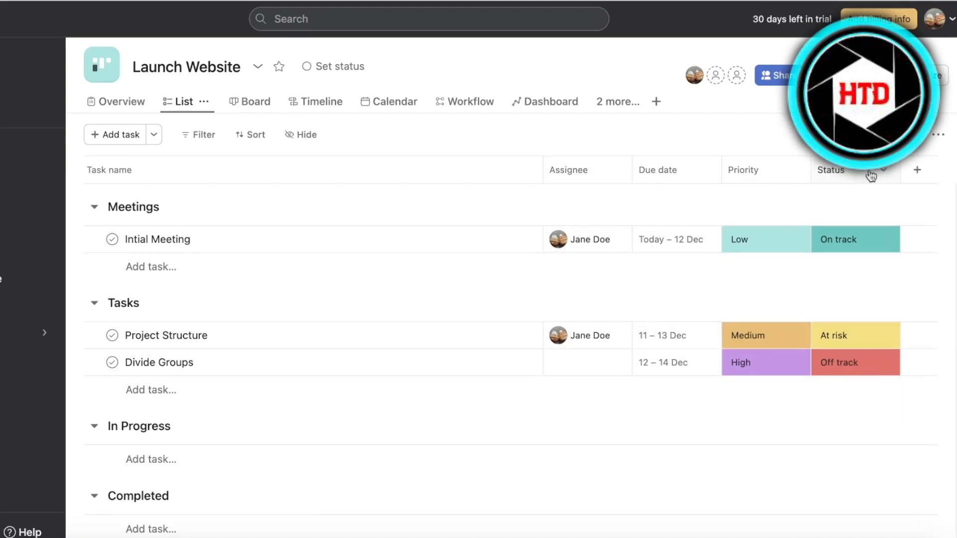
left_click(778, 242)
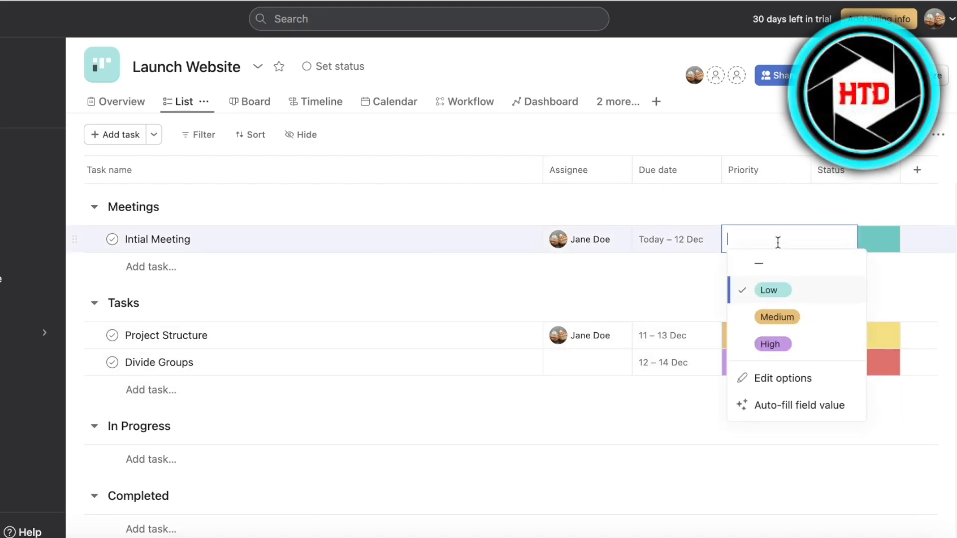
left_click(868, 239)
left_click(802, 241)
key("Escape")
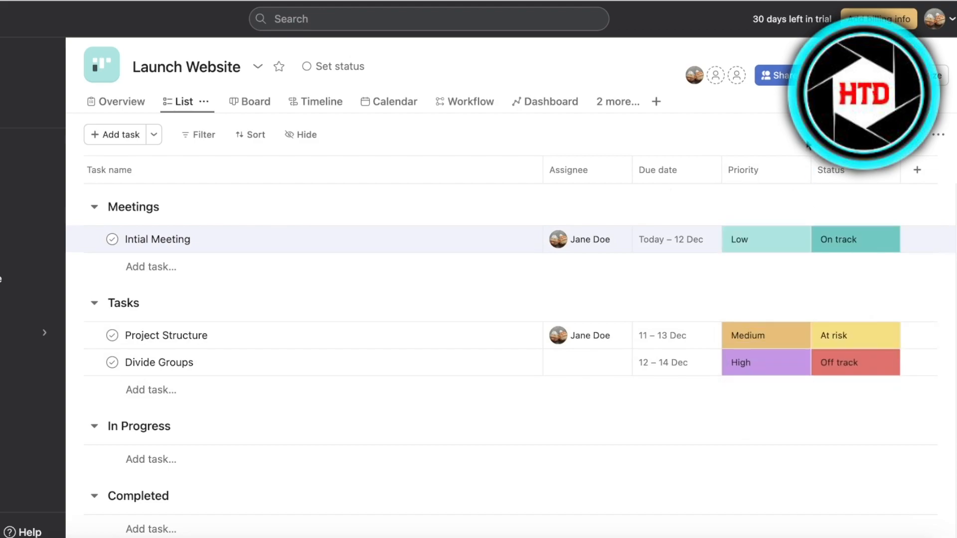
left_click(794, 169)
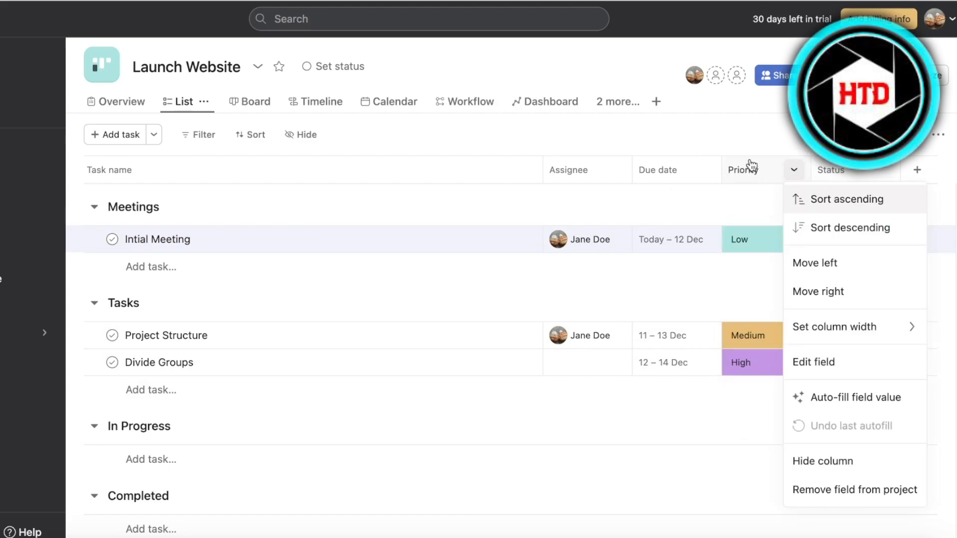
key("Escape")
Add an "Urgent" option to the Priority field and save the field changes
left_click(757, 242)
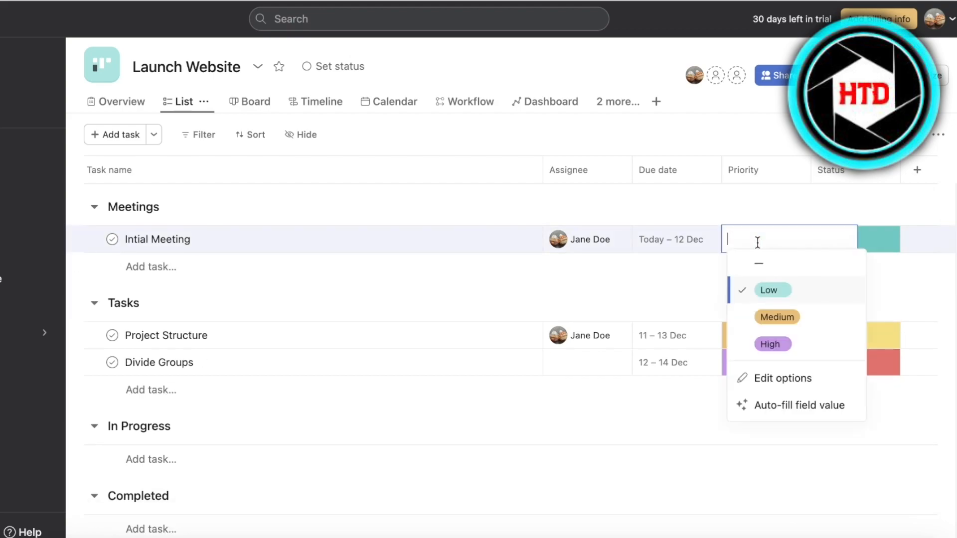
left_click(783, 379)
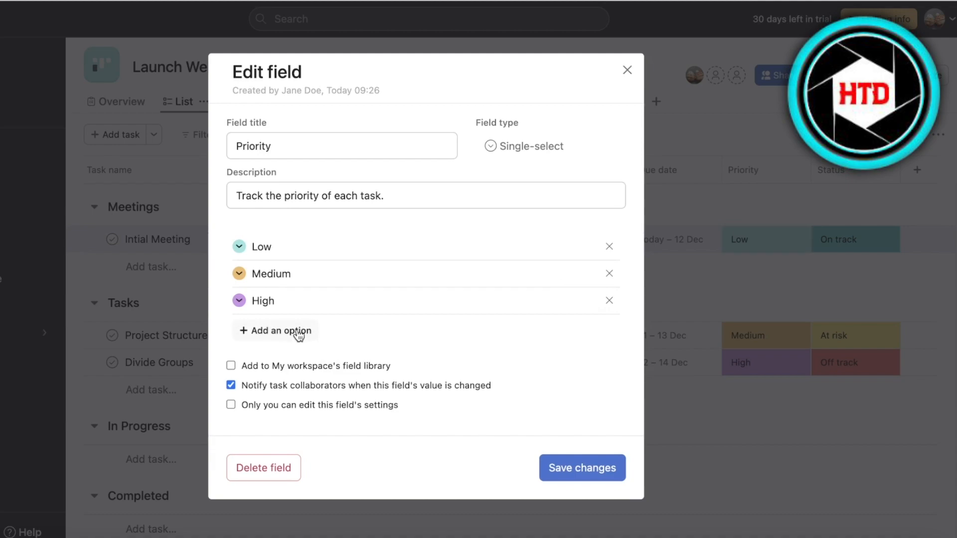
left_click(279, 331)
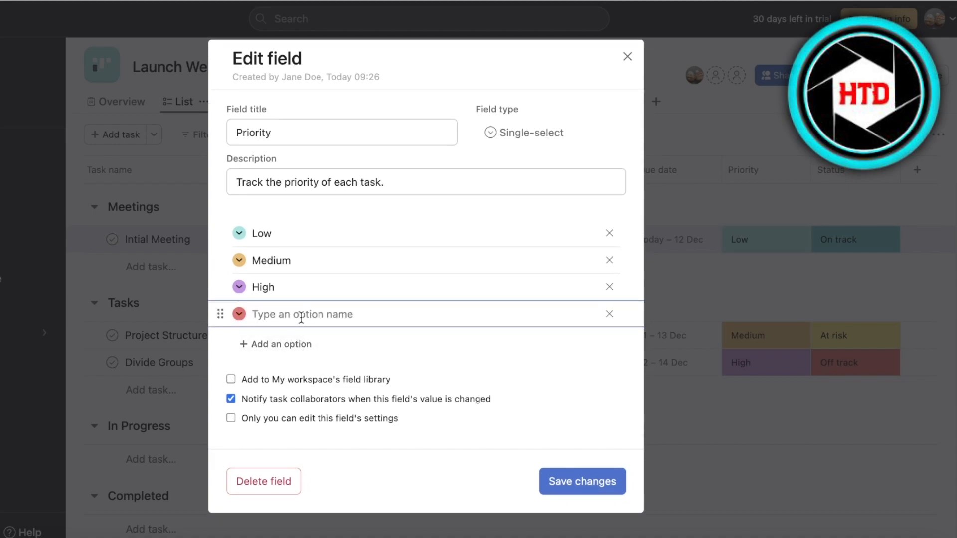
type("i")
key("BackSpace")
type("Urgent")
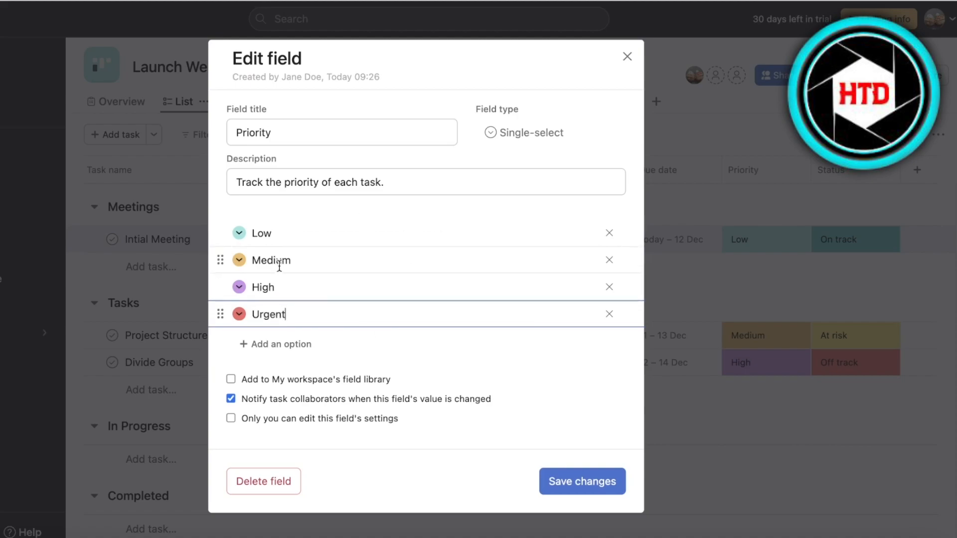
left_click(593, 482)
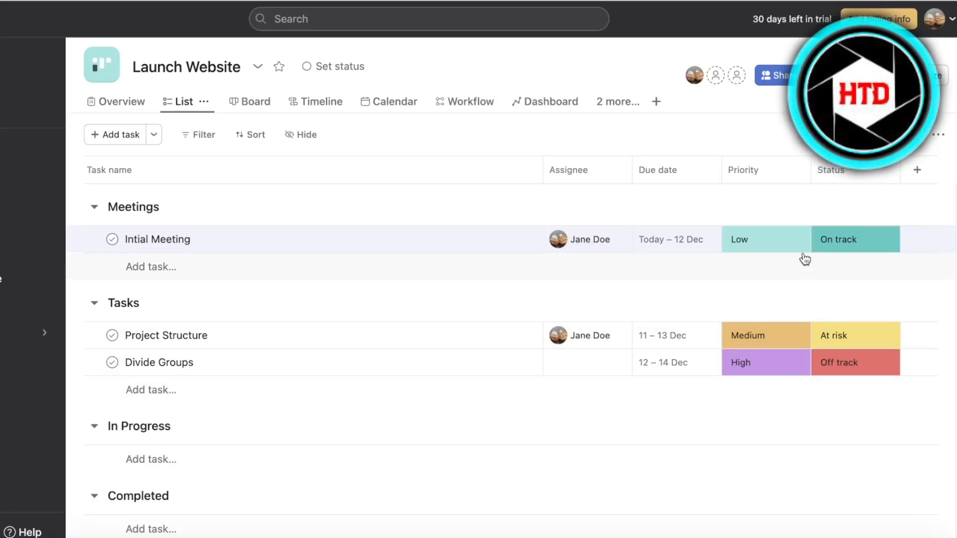
Set the priority of the Project Structure and Divide Groups tasks to Low
left_click(738, 240)
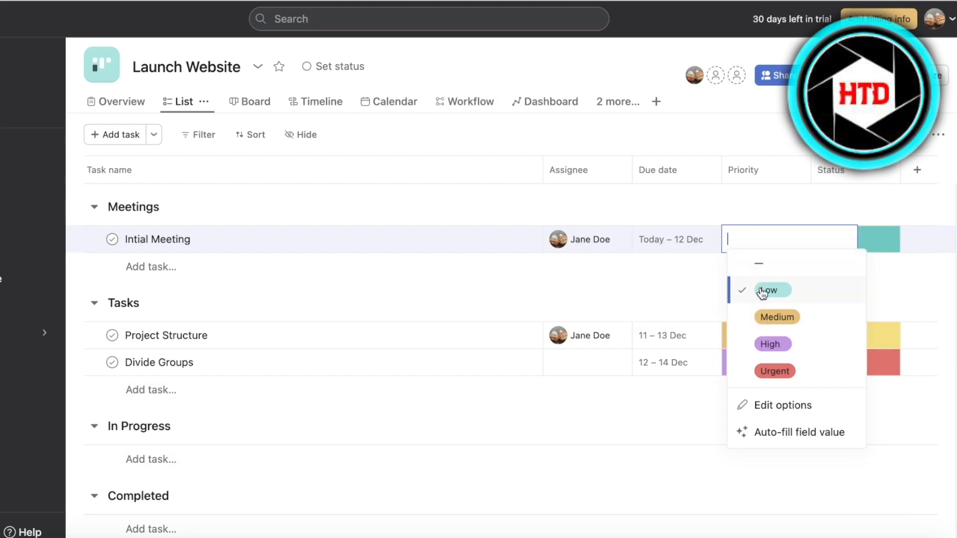
left_click(767, 290)
left_click(756, 336)
left_click(766, 386)
left_click(764, 366)
left_click(765, 246)
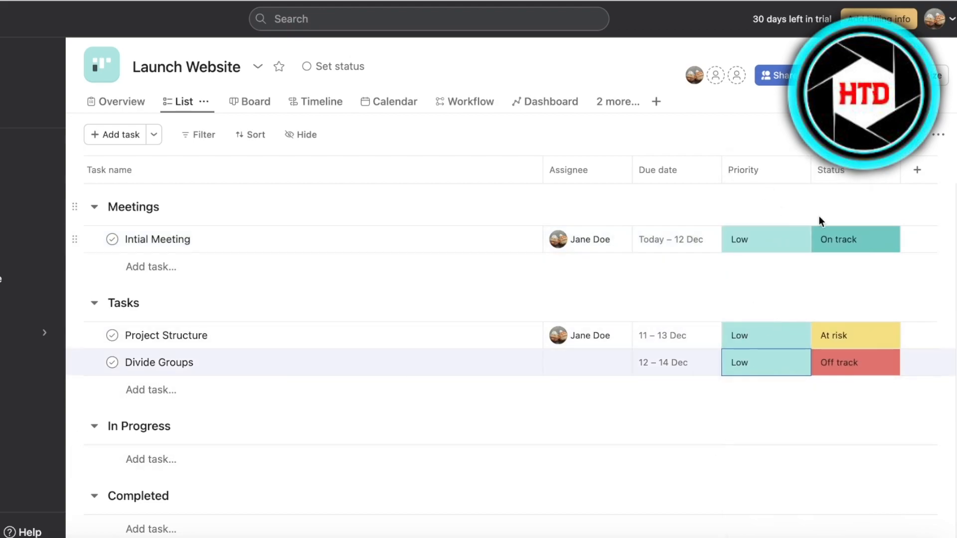
Sort the tasks by status in descending order and view the Status field's settings without changing them
left_click(857, 179)
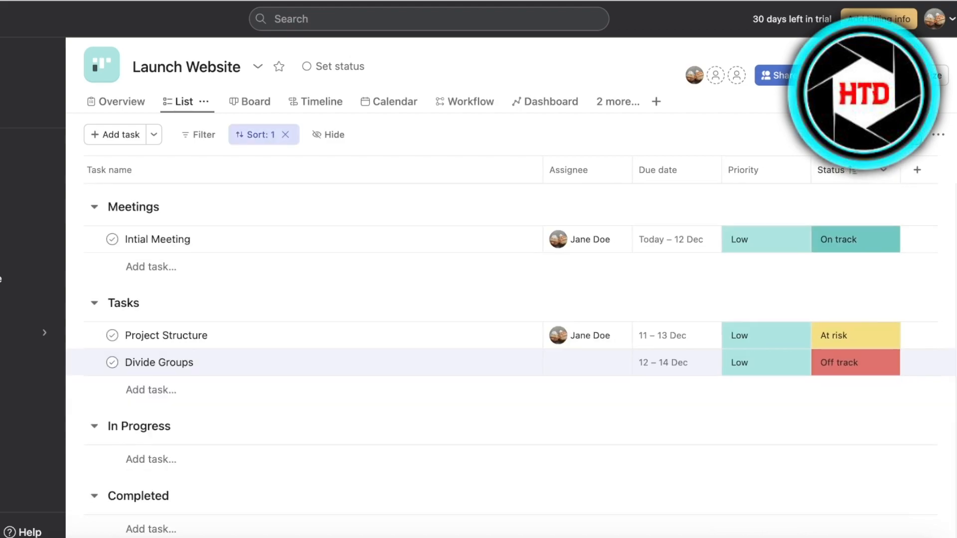
left_click(860, 172)
left_click(856, 240)
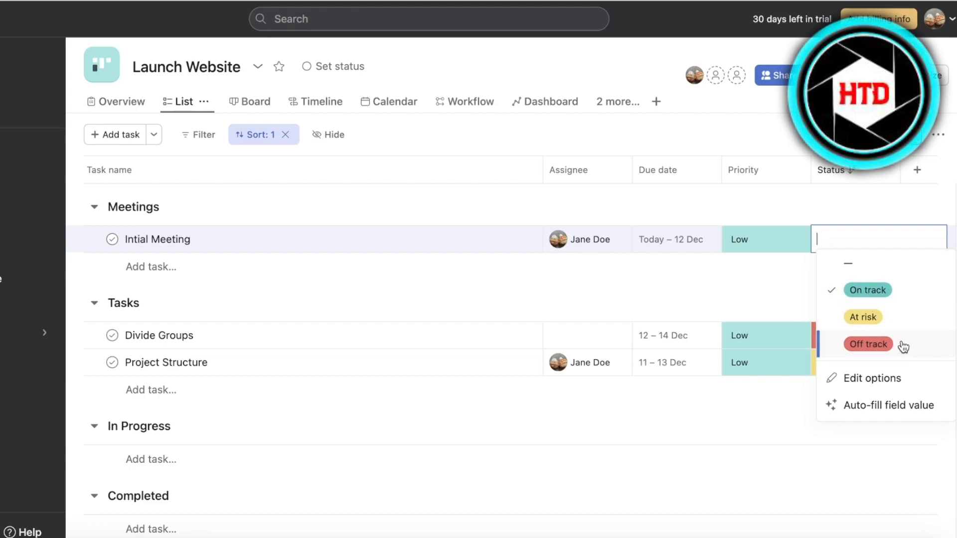
left_click(887, 388)
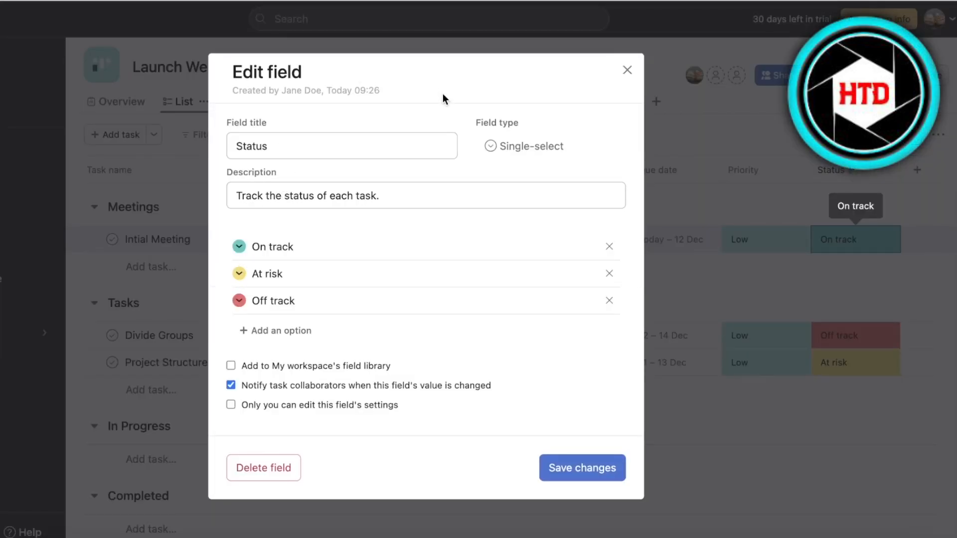
left_click(627, 70)
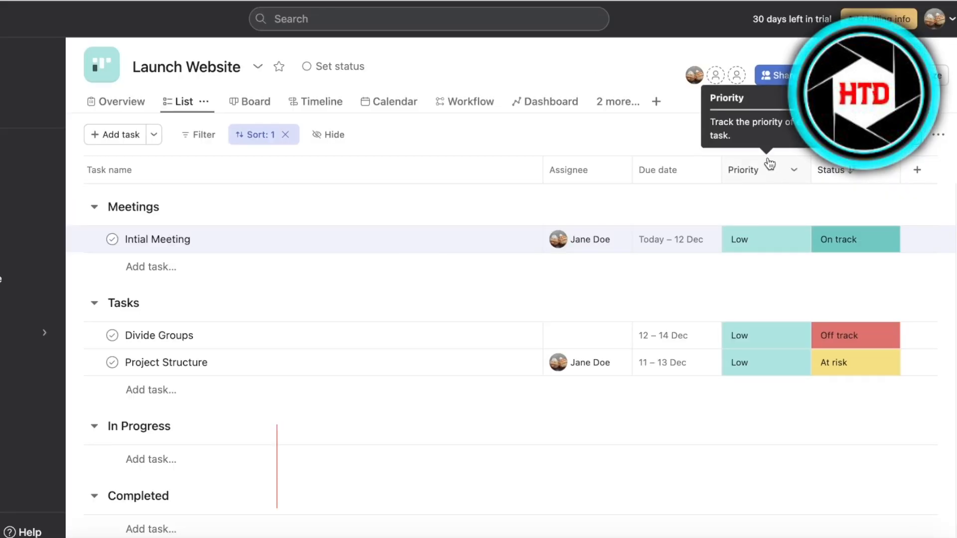
Delete the Priority field from the project through its field settings
left_click(781, 171)
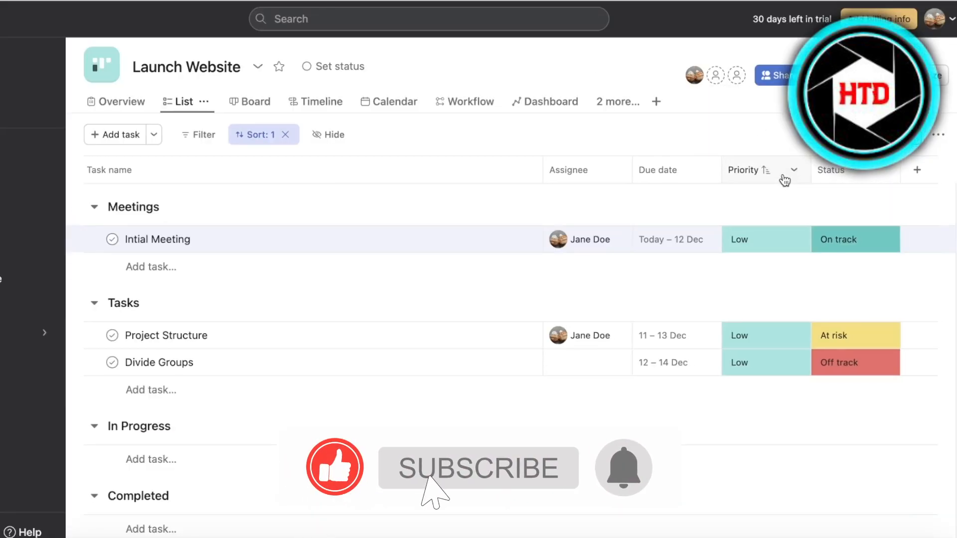
left_click(769, 235)
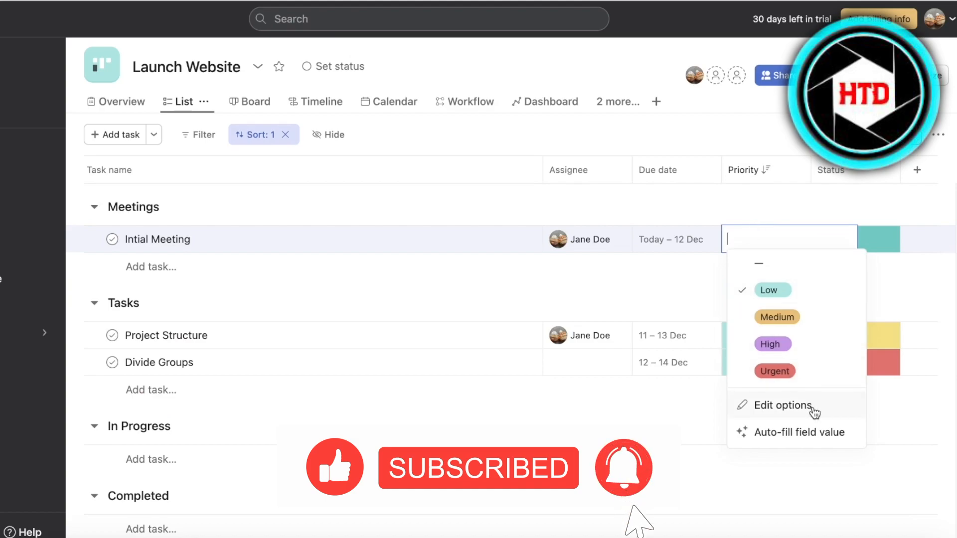
left_click(787, 405)
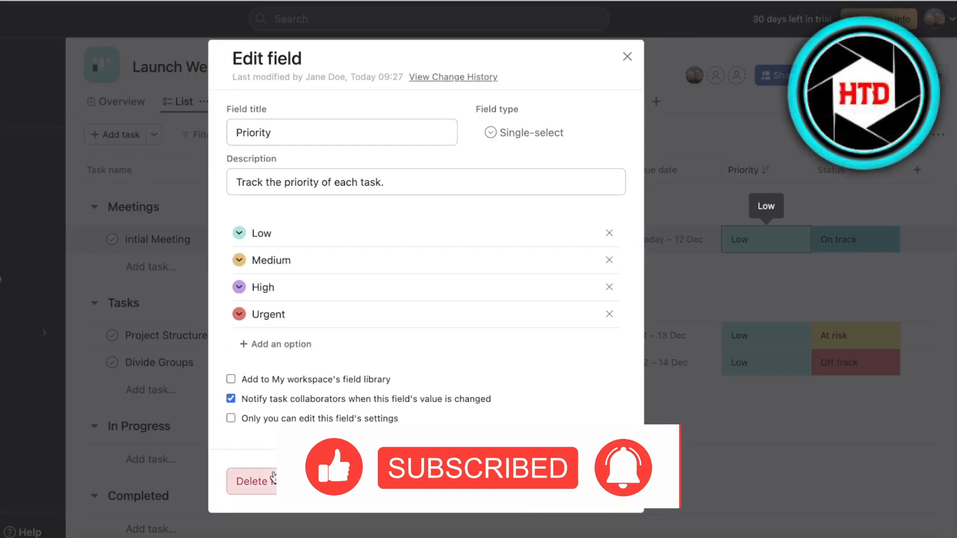
left_click(254, 481)
left_click(563, 318)
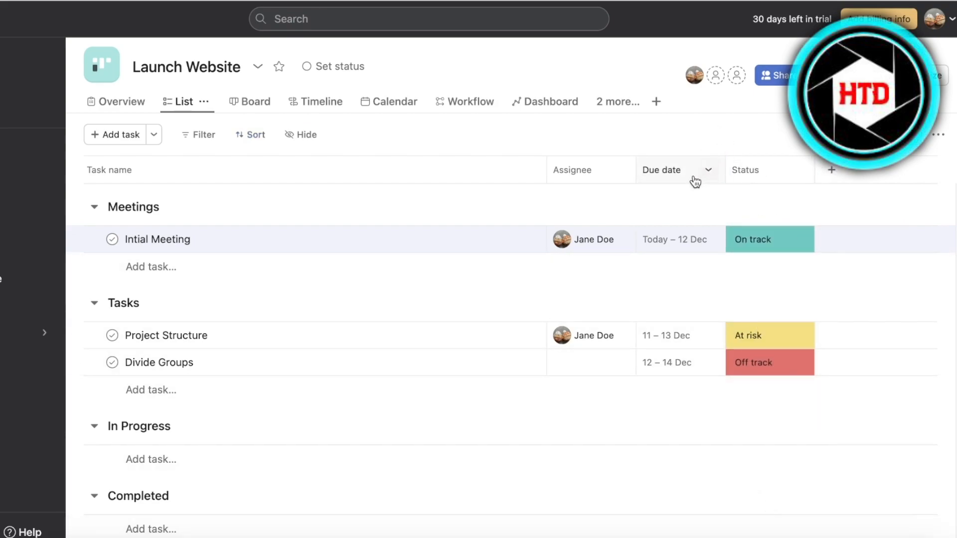
Start a new project field, try the Formula type, and choose Multi-select as the field type instead
left_click(830, 172)
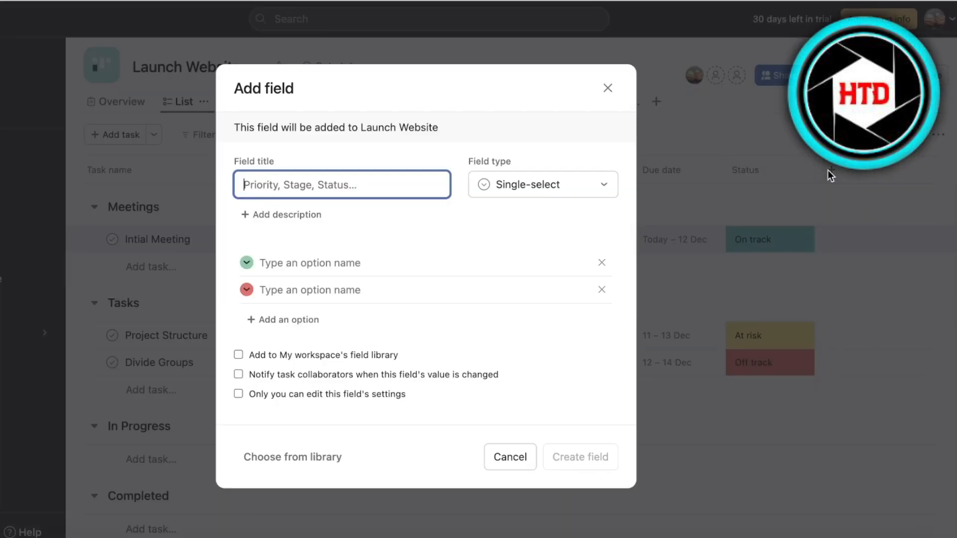
left_click(528, 188)
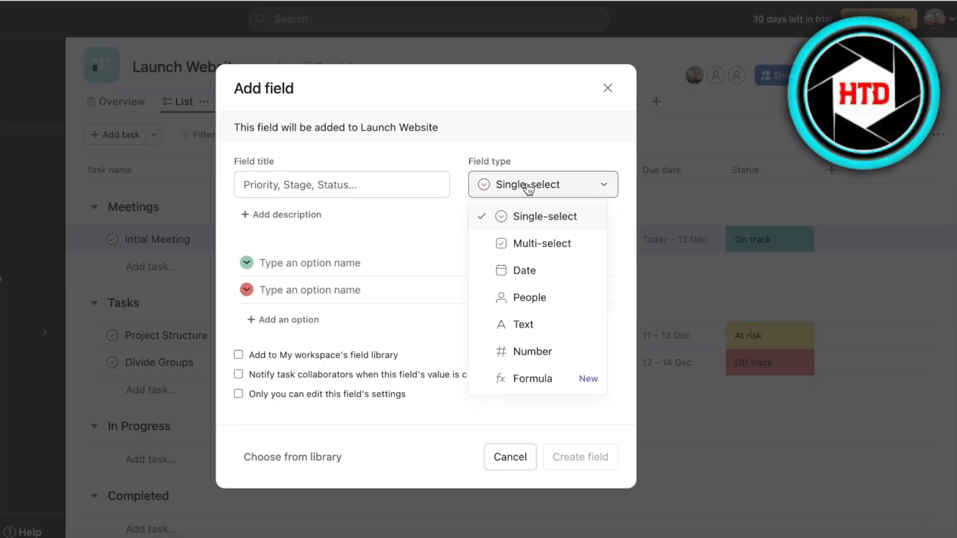
left_click(549, 390)
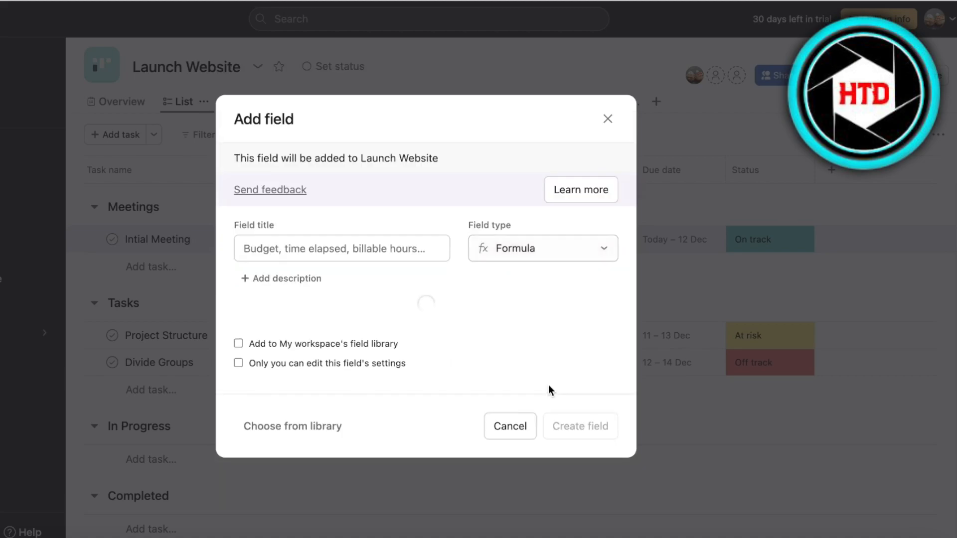
left_click(533, 210)
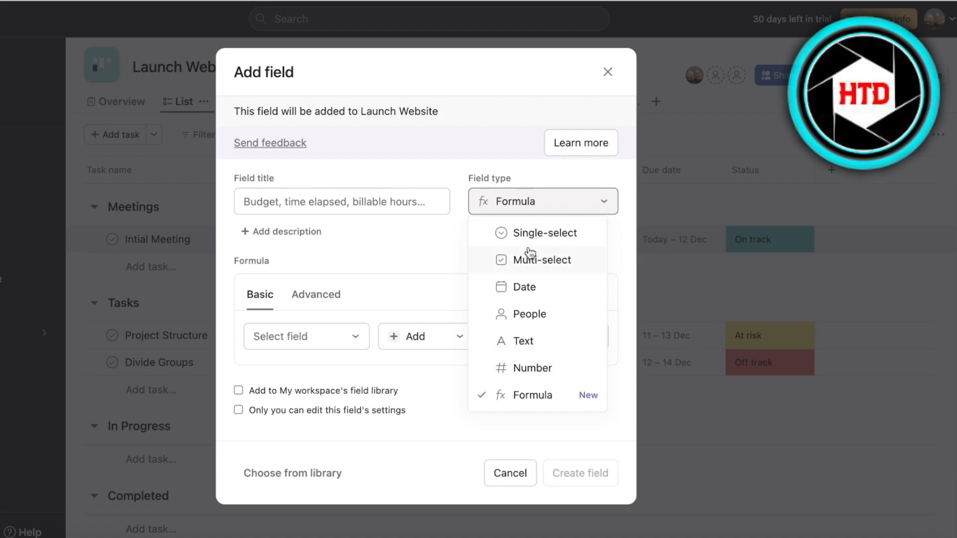
left_click(526, 264)
left_click(389, 180)
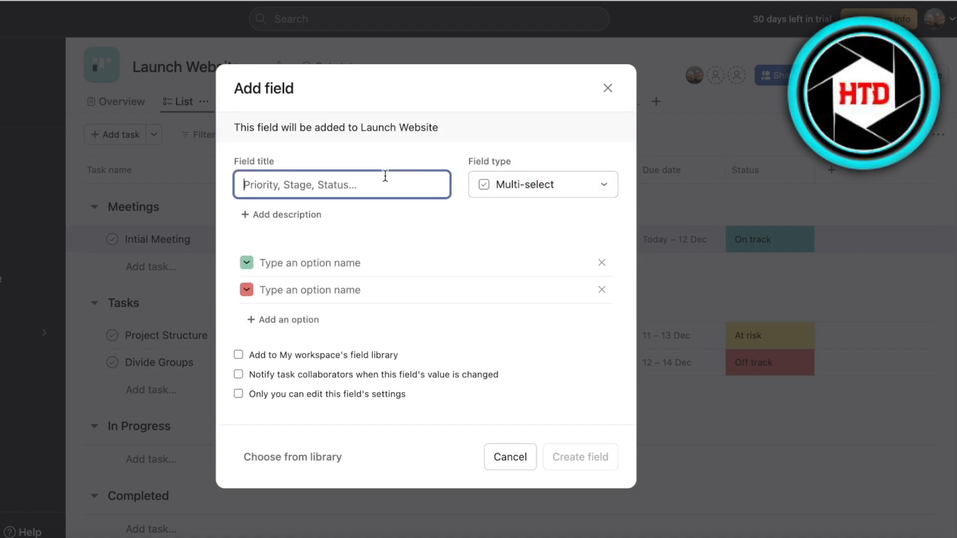
type("A")
key("BackSpace")
type("N")
key("BackSpace")
type("Market")
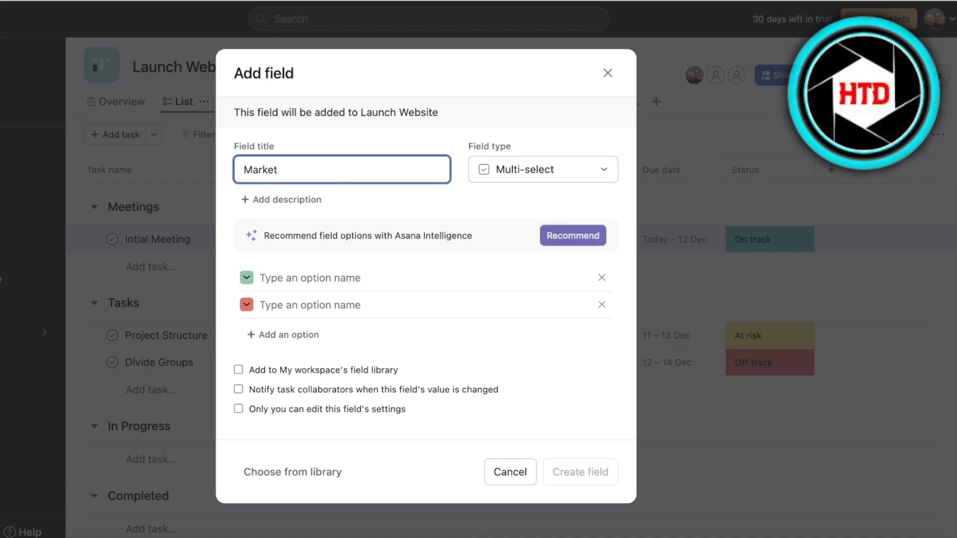
key("BackSpace")
key("BackSpace")
key("BackSpace")
key("BackSpace")
key("BackSpace")
key("BackSpace")
type("Segmentation")
left_click(570, 182)
left_click(553, 194)
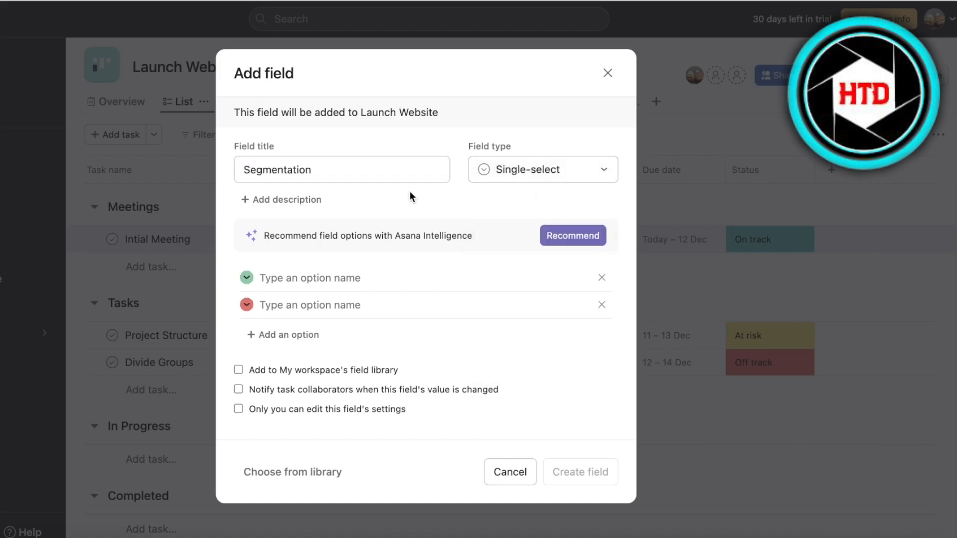
double_click(329, 171)
key("BackSpace")
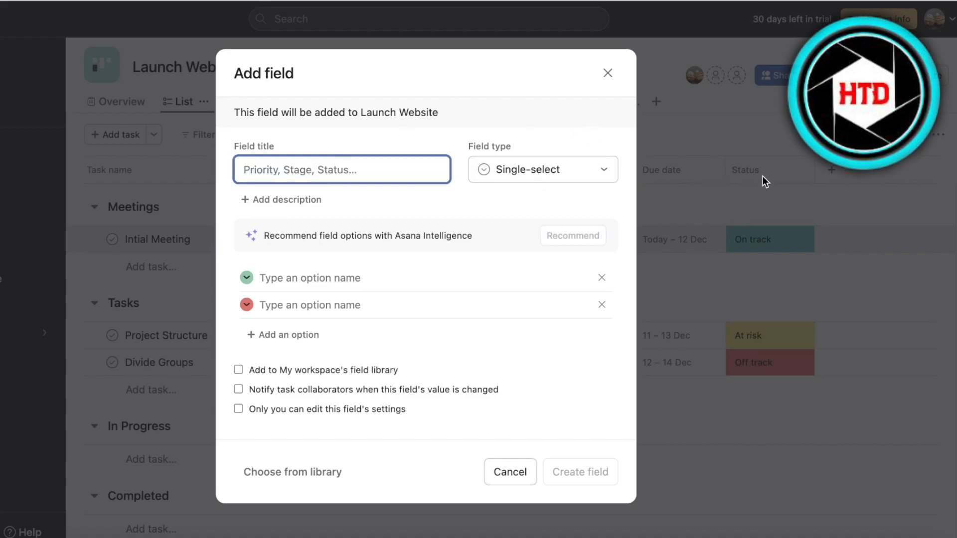
Set the new field's type to Multi-select and title it "Members"
left_click(530, 171)
left_click(530, 228)
left_click(525, 180)
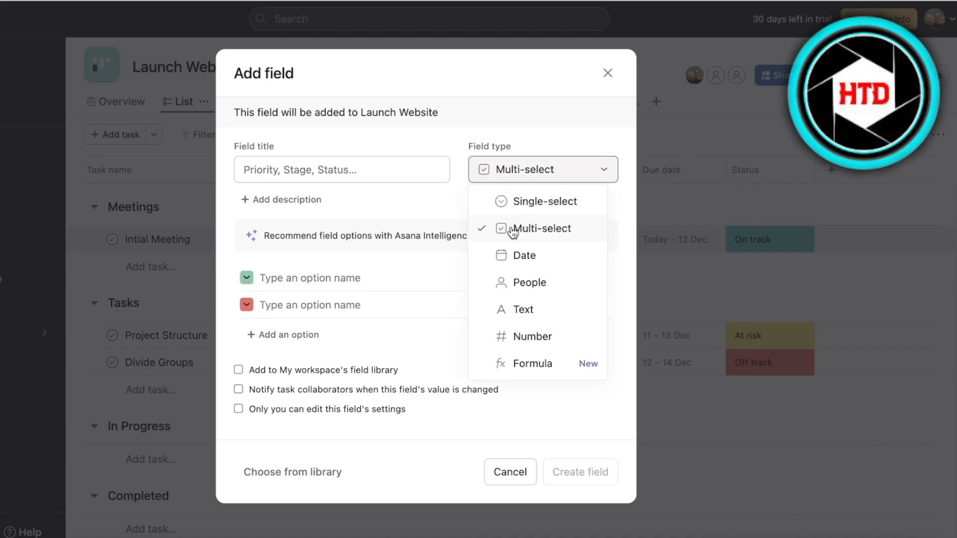
left_click(269, 172)
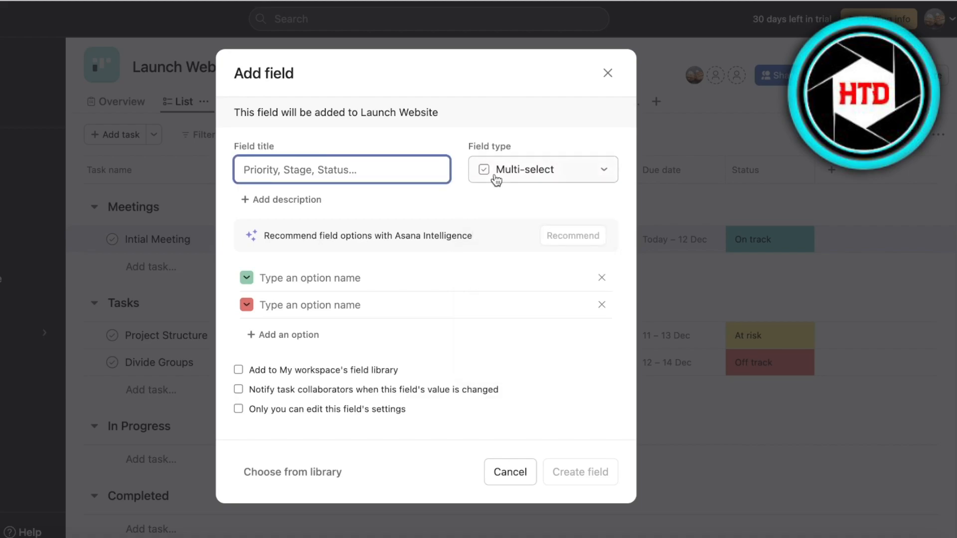
type("A")
key("BackSpace")
type("Members")
Add the options All Floor Employees, Managers, VIPS and Security to the Members field and create the field
left_click(324, 272)
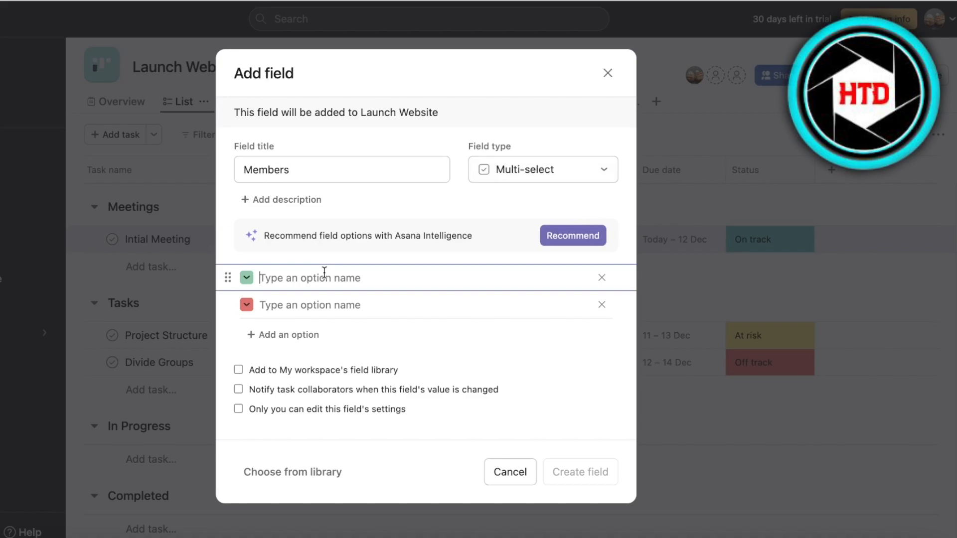
type("Al")
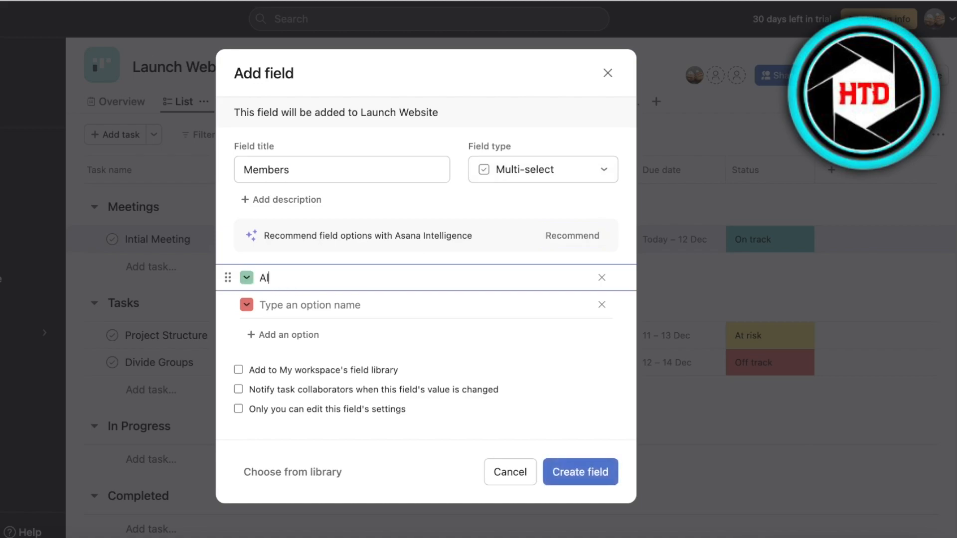
type("l Floor Employees")
left_click(286, 296)
type("Managers")
left_click(264, 334)
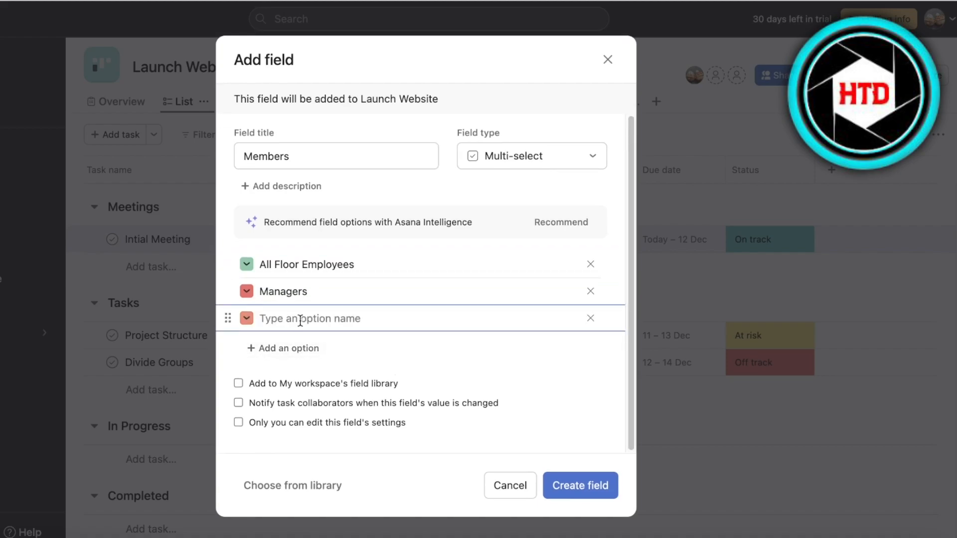
type("VIPS")
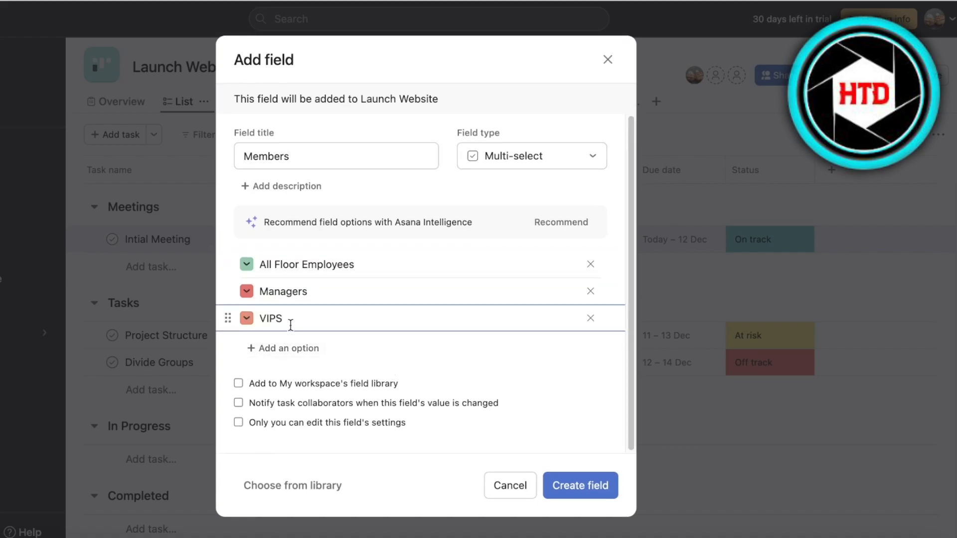
left_click(290, 348)
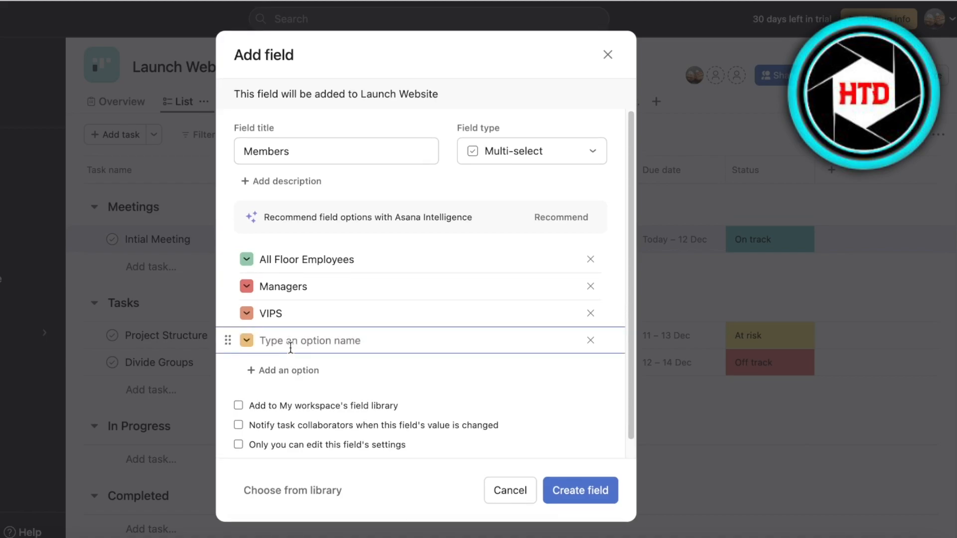
type("Security")
key("Return")
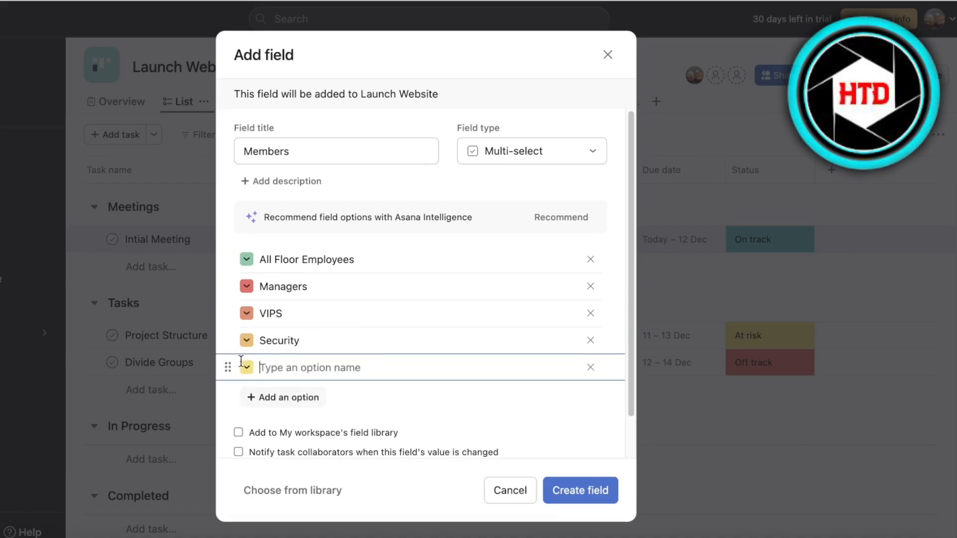
left_click(561, 487)
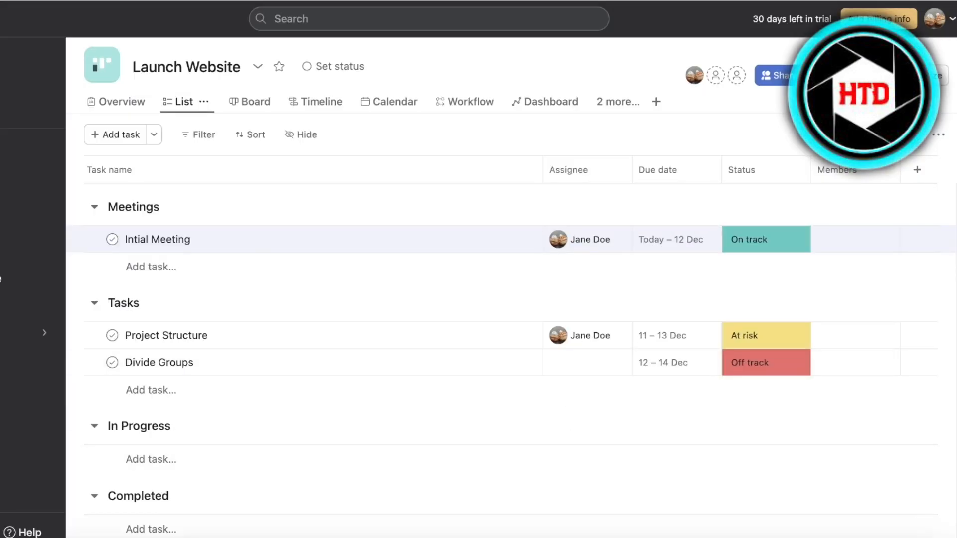
Set the Members field of the Intial Meeting task to Managers and VIPS
left_click(858, 252)
left_click(797, 298)
left_click(758, 323)
left_click(833, 219)
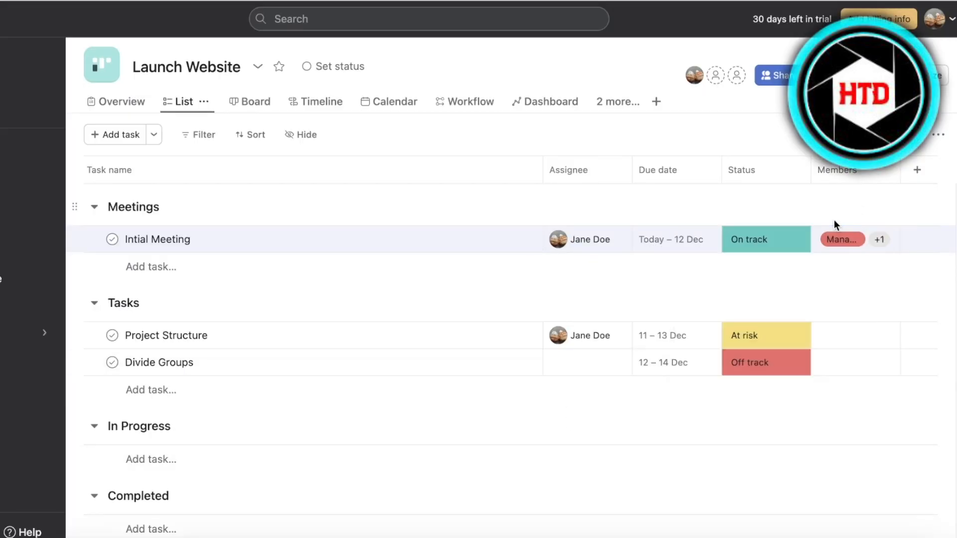
Review the selected members and the assignee of the Intial Meeting task without changing them
left_click(870, 241)
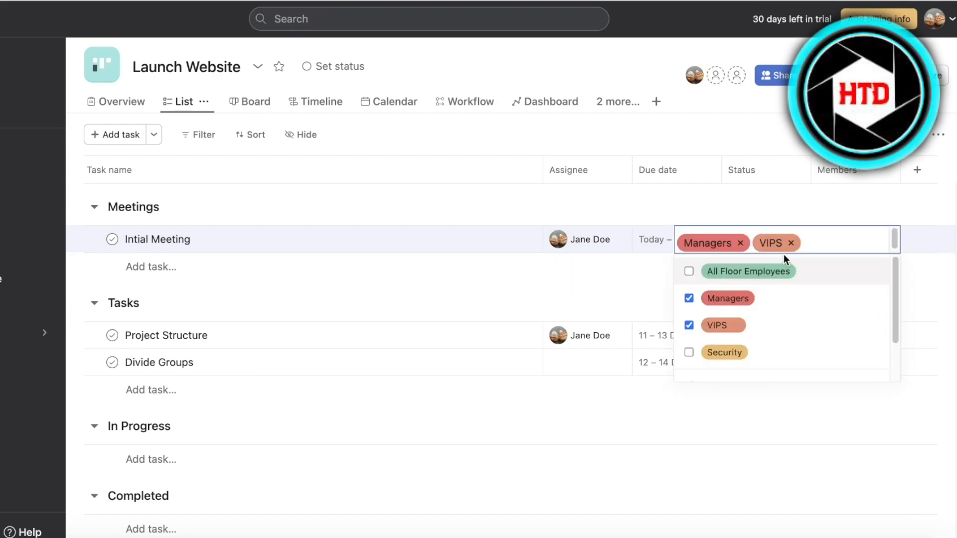
left_click(842, 198)
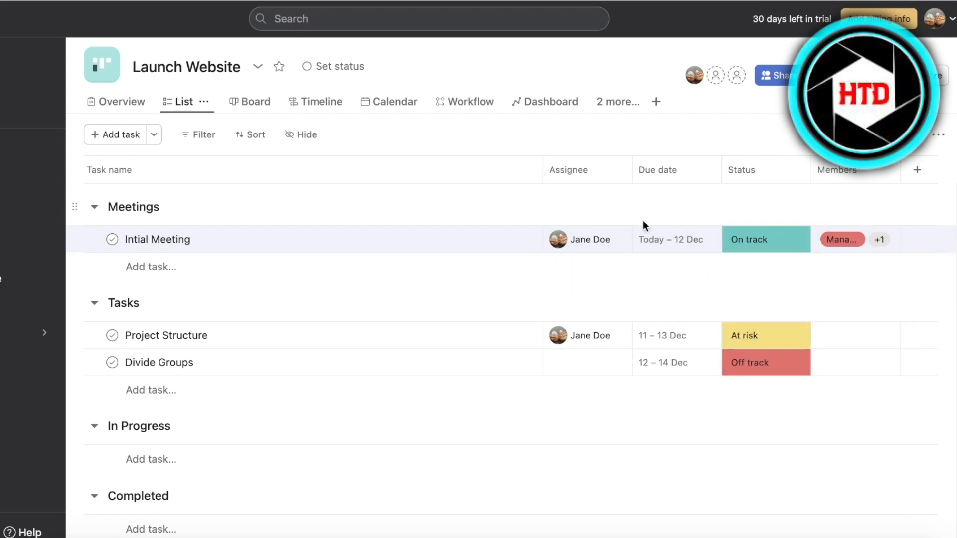
left_click(553, 249)
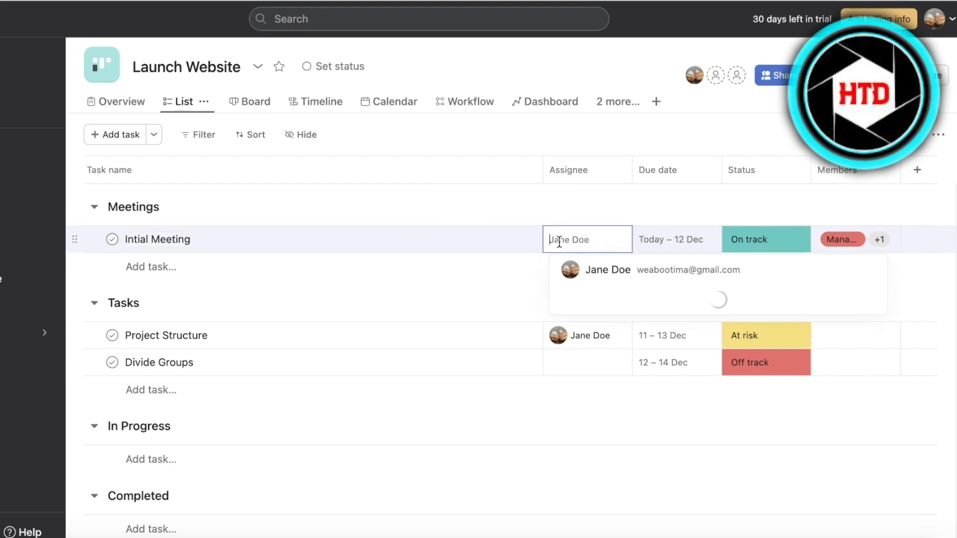
left_click(694, 132)
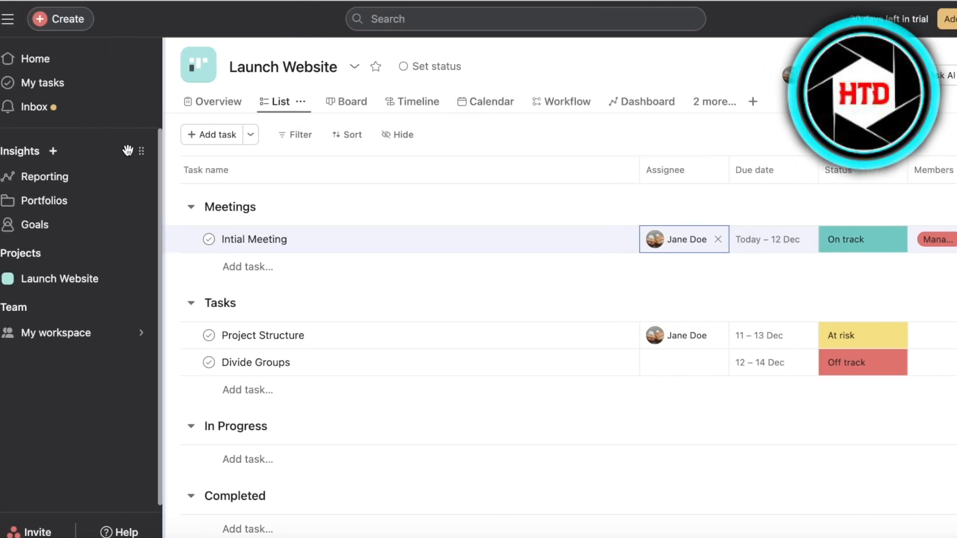
Look at the Reporting and Portfolios pages and open the workspace's Goals page
left_click(77, 184)
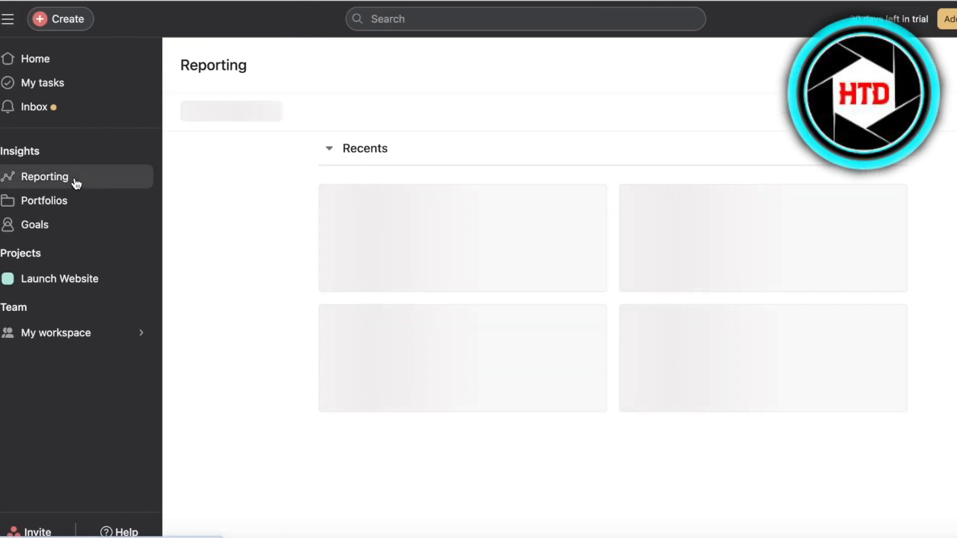
left_click(53, 205)
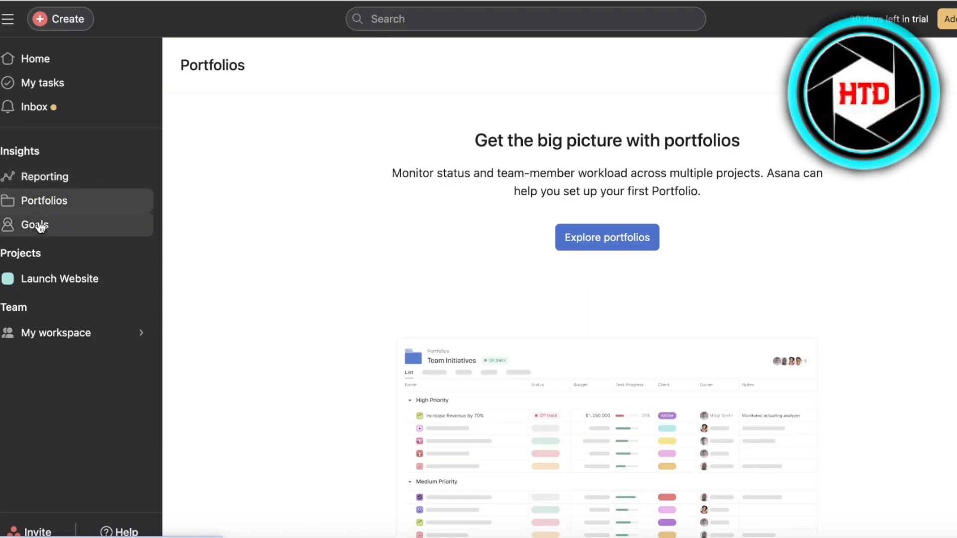
left_click(40, 225)
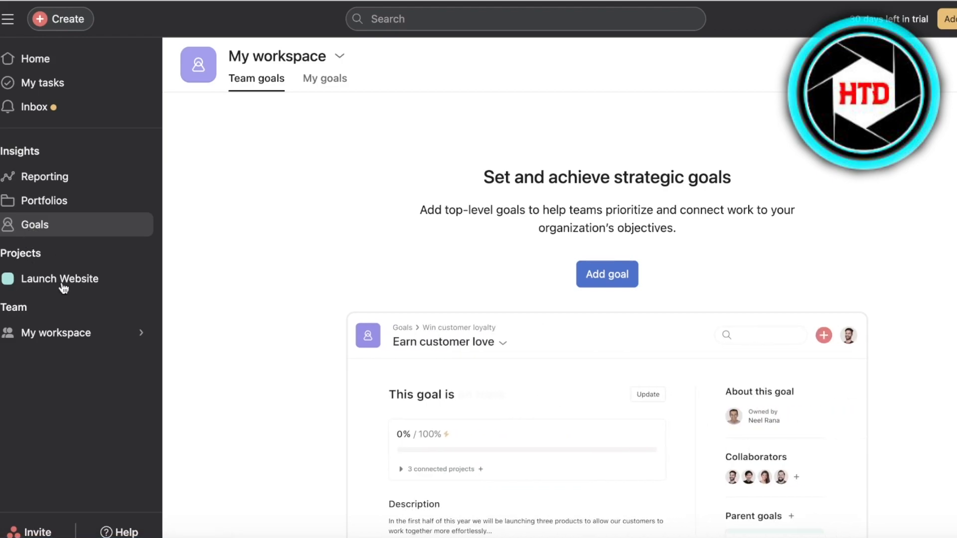
Start a new company goal titled "Reach 3000 Viewers on our Website"
left_click(617, 284)
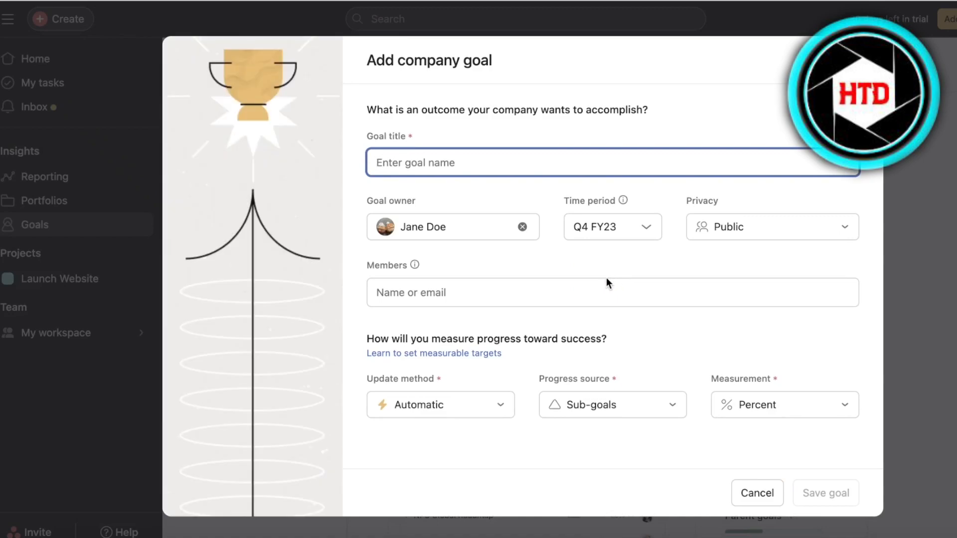
type("A")
key("BackSpace")
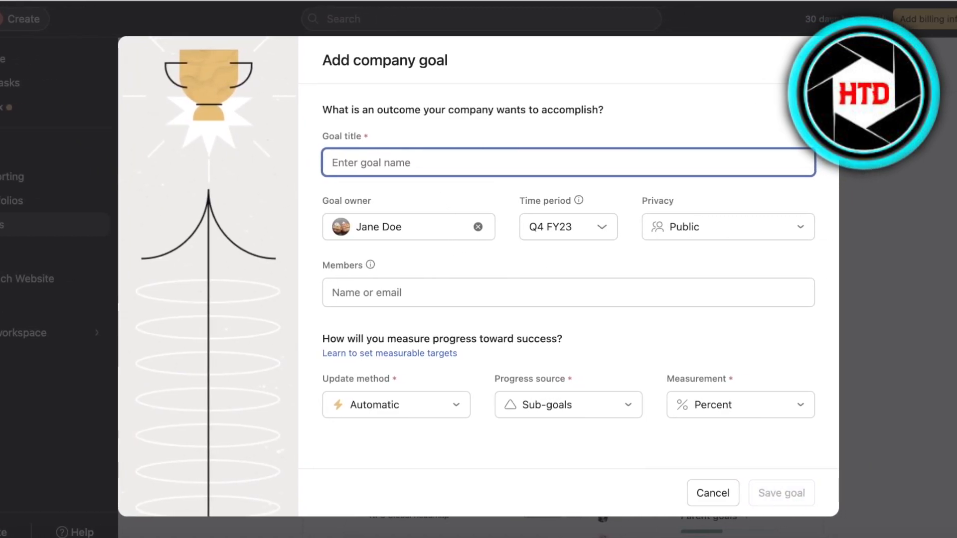
type("Reach")
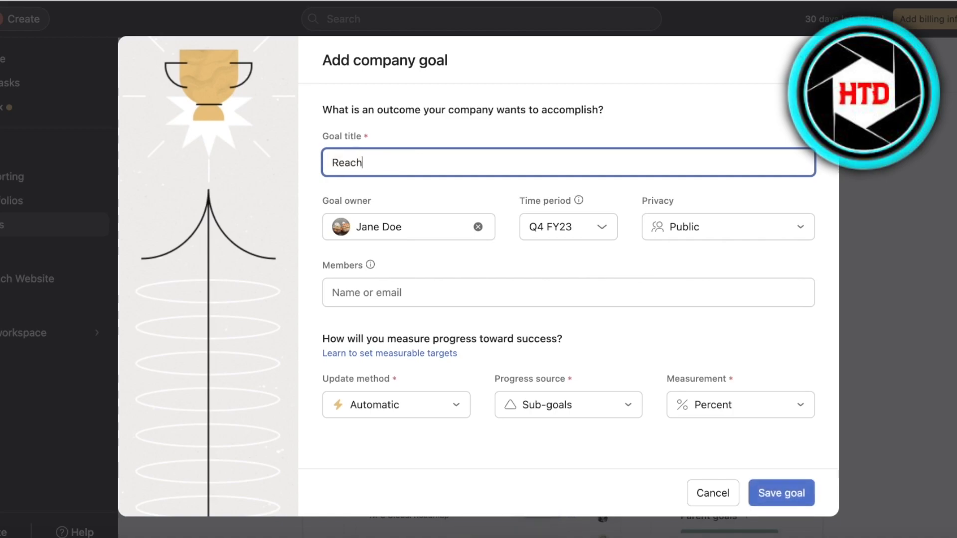
type(" 3000 Viewers on our")
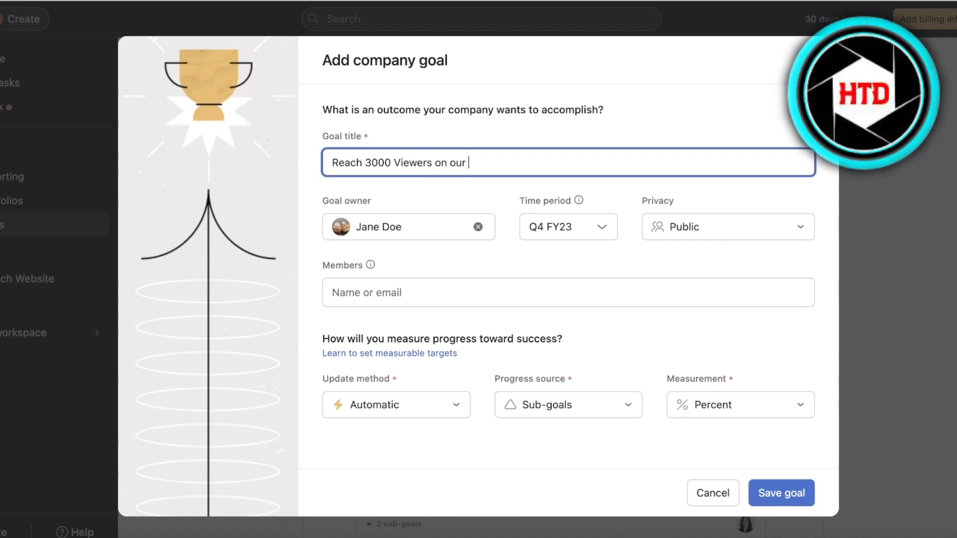
type(" E")
key("BackSpace")
type("Website")
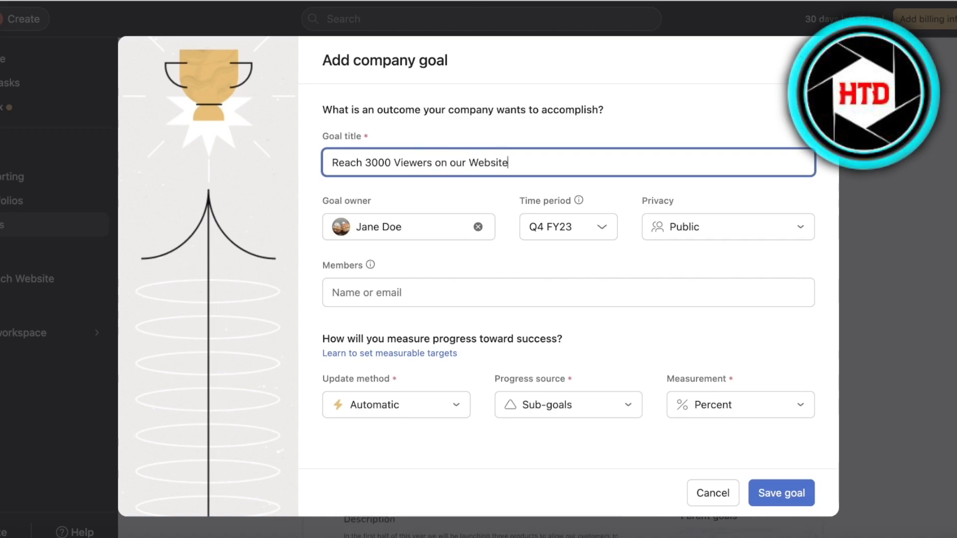
Reselect the same goal owner and set the goal's time period to the full year FY23
left_click(448, 229)
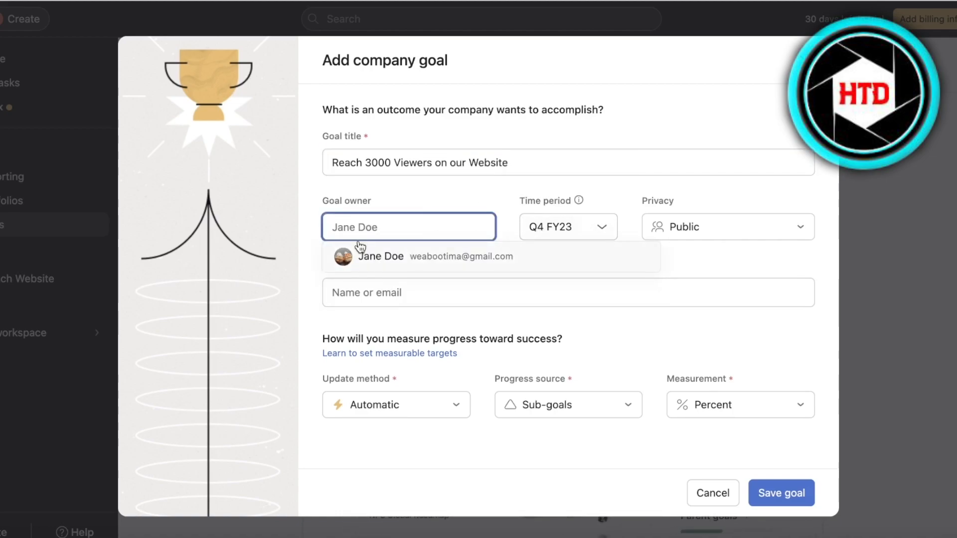
left_click(344, 252)
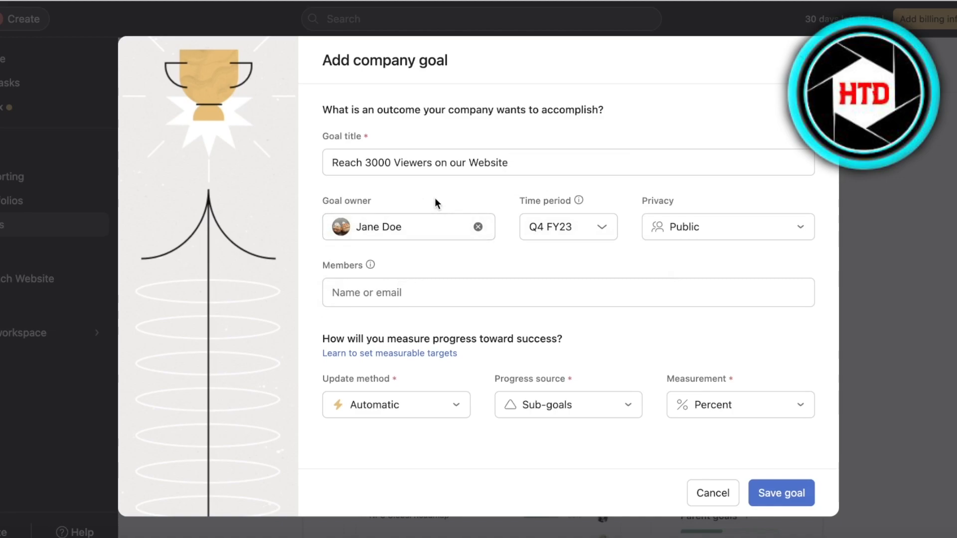
left_click(523, 237)
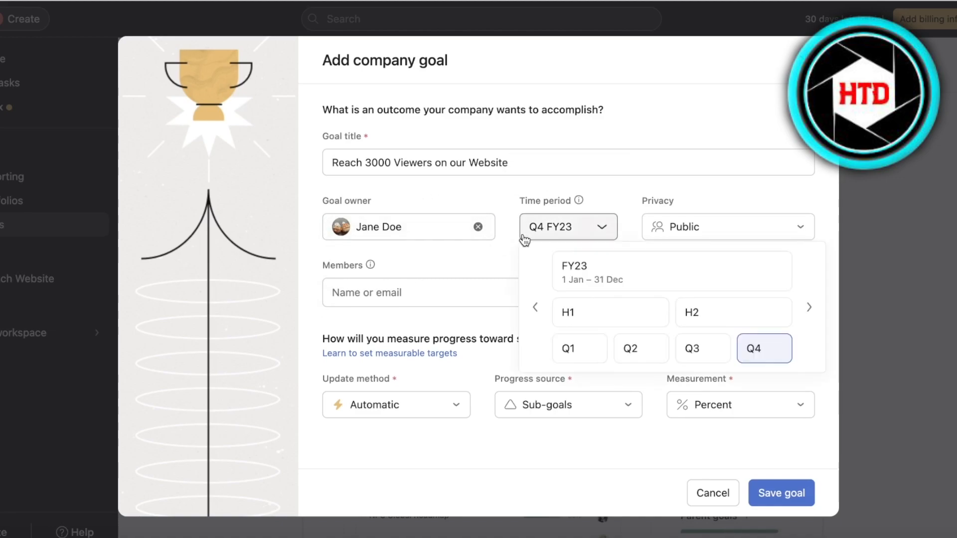
left_click(584, 286)
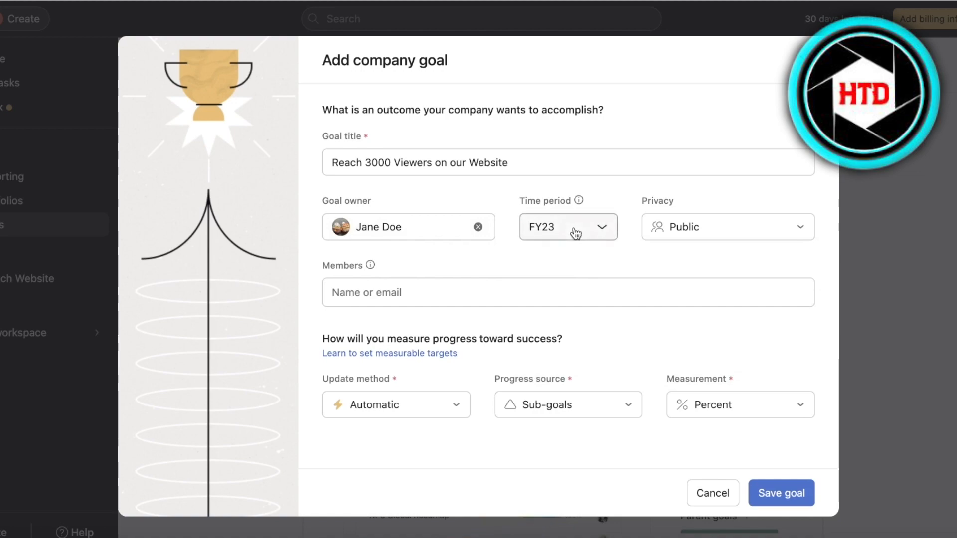
Set the goal's time period to Q1 FY24
left_click(573, 231)
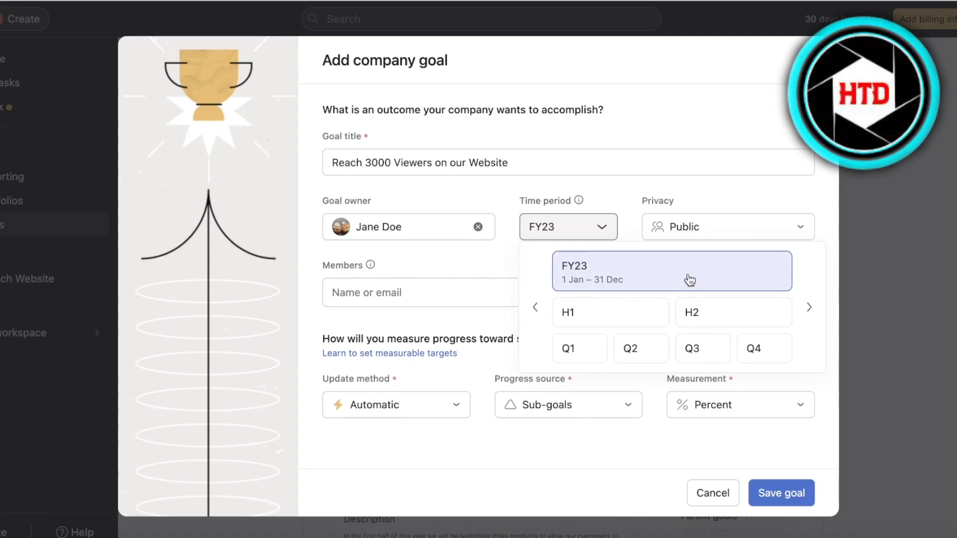
left_click(588, 232)
left_click(589, 232)
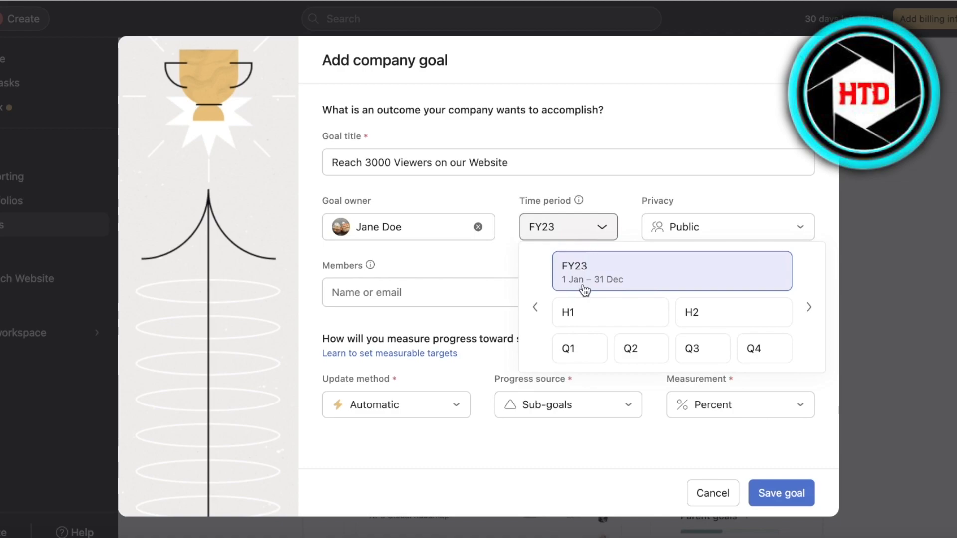
left_click(809, 308)
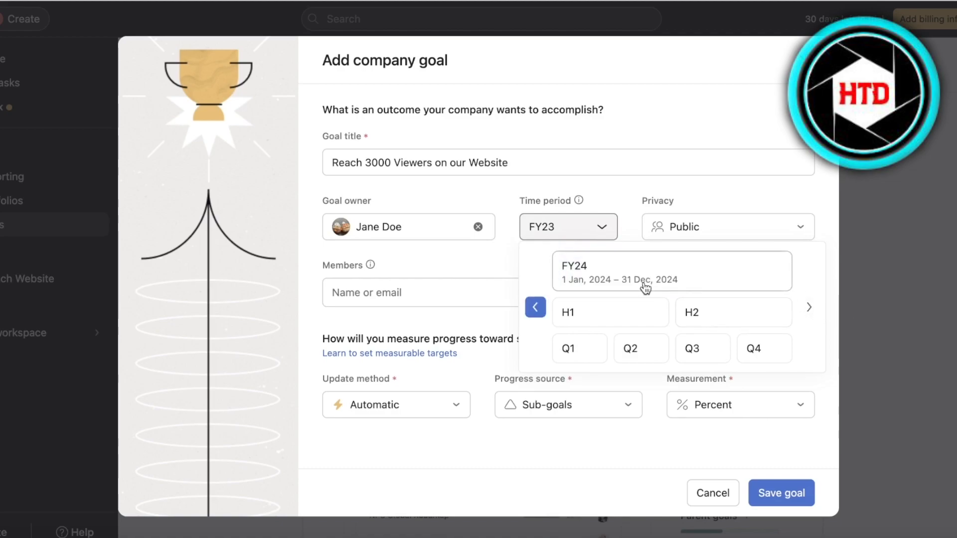
left_click_drag(644, 288, 598, 346)
left_click(580, 348)
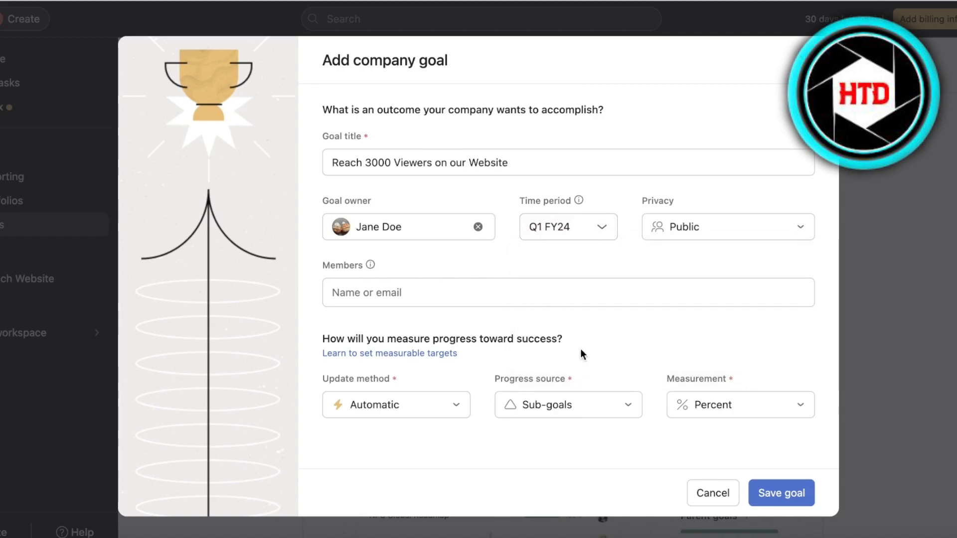
left_click(591, 239)
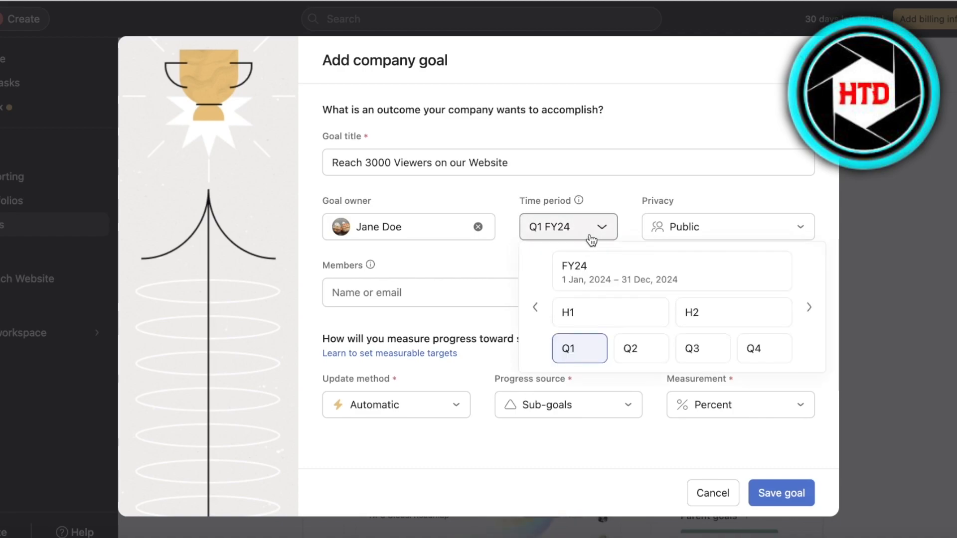
left_click(589, 351)
Choose Public as the goal's privacy and dismiss the tip about automatic goal updates
left_click(703, 237)
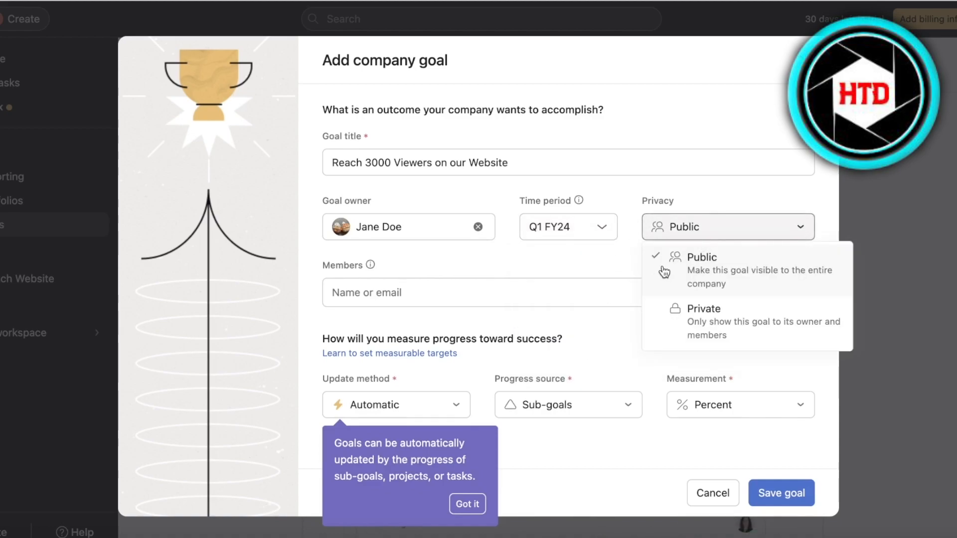
left_click(702, 255)
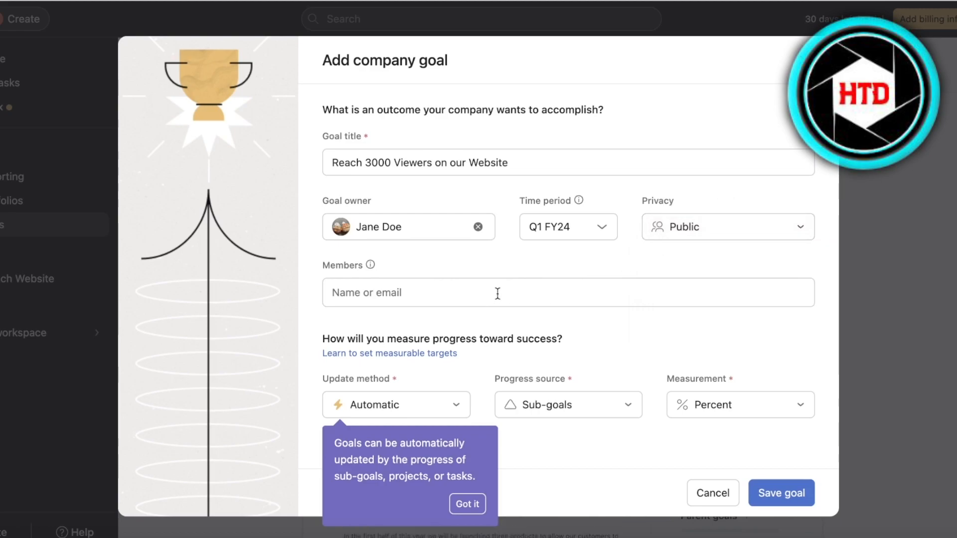
left_click(471, 505)
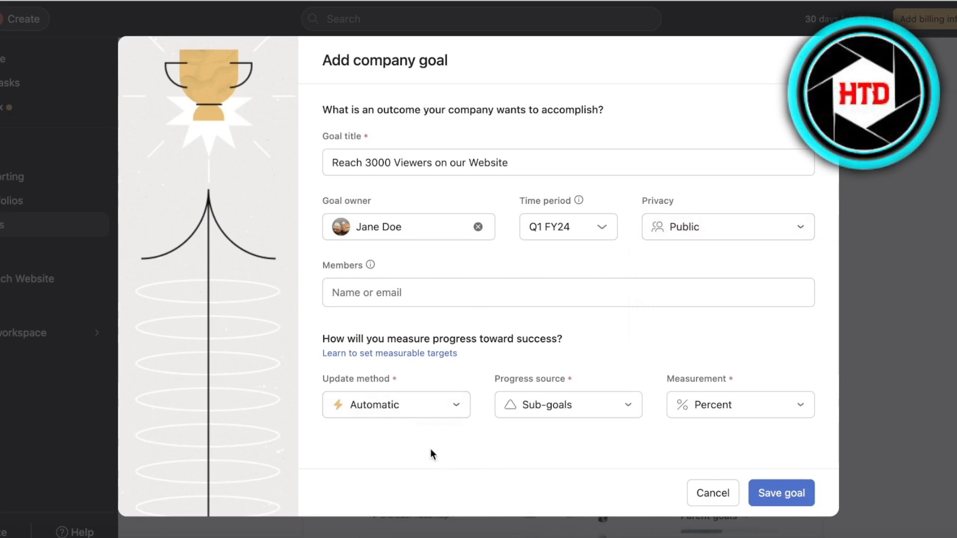
Keep the goal's update method on Automatic and set its progress source to Projects
left_click(399, 407)
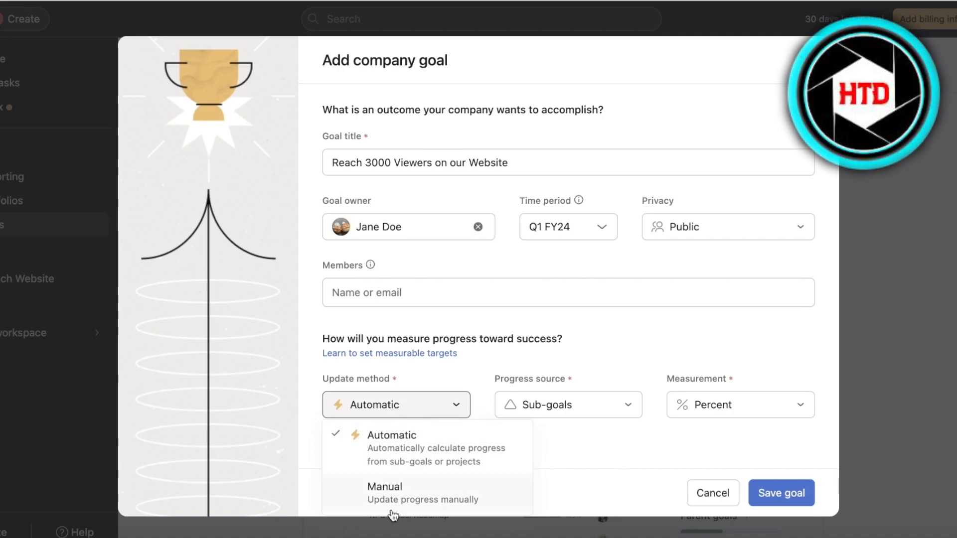
left_click(550, 413)
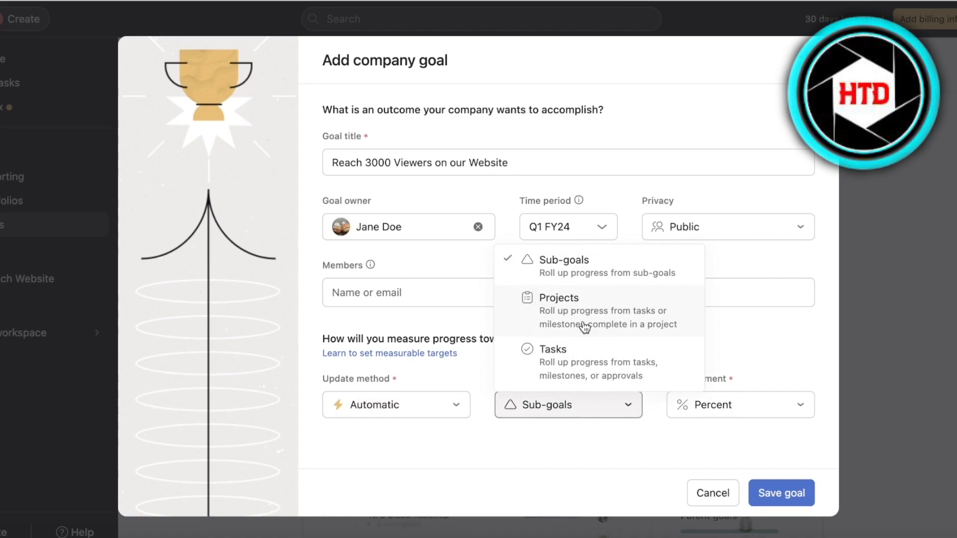
left_click(585, 326)
left_click(736, 404)
left_click(564, 410)
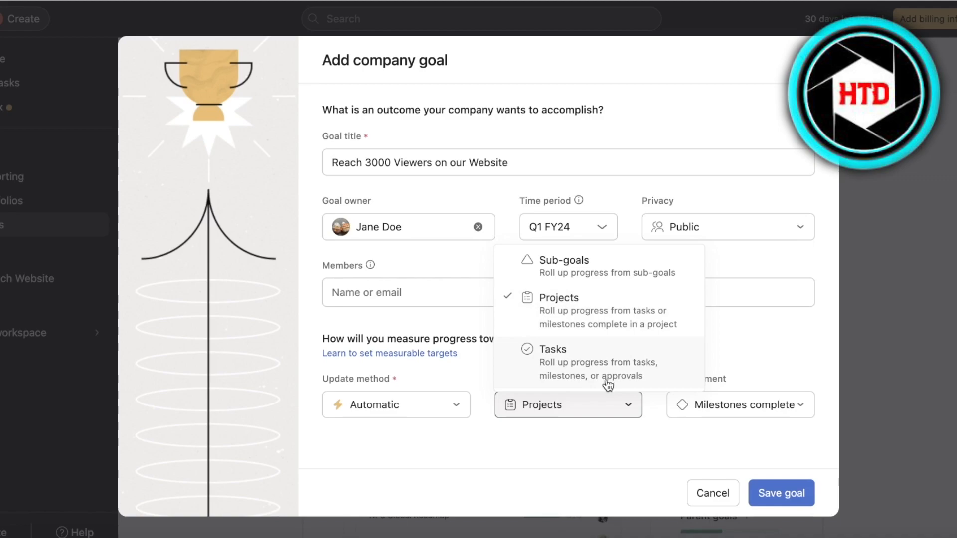
left_click(728, 364)
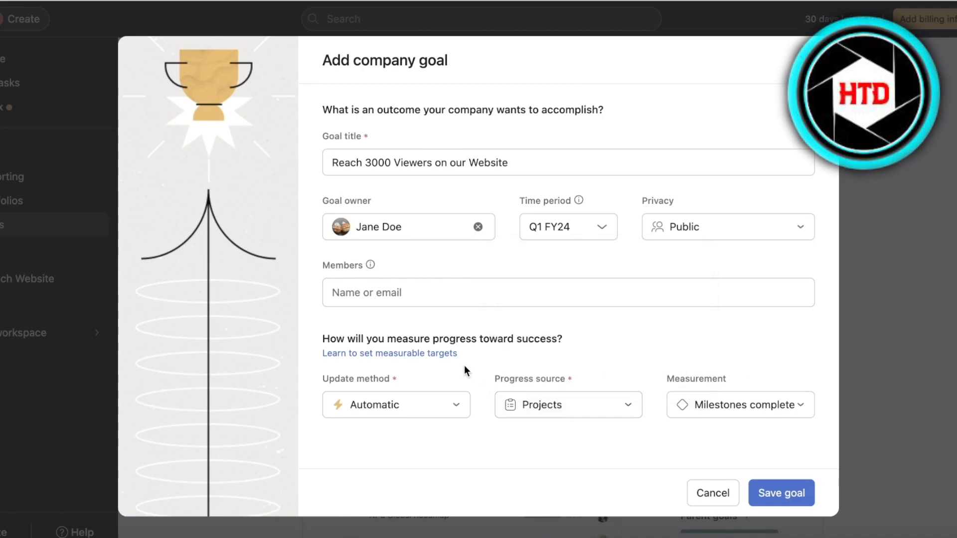
Keep Milestones complete as the goal's measurement and save the company goal
left_click(796, 414)
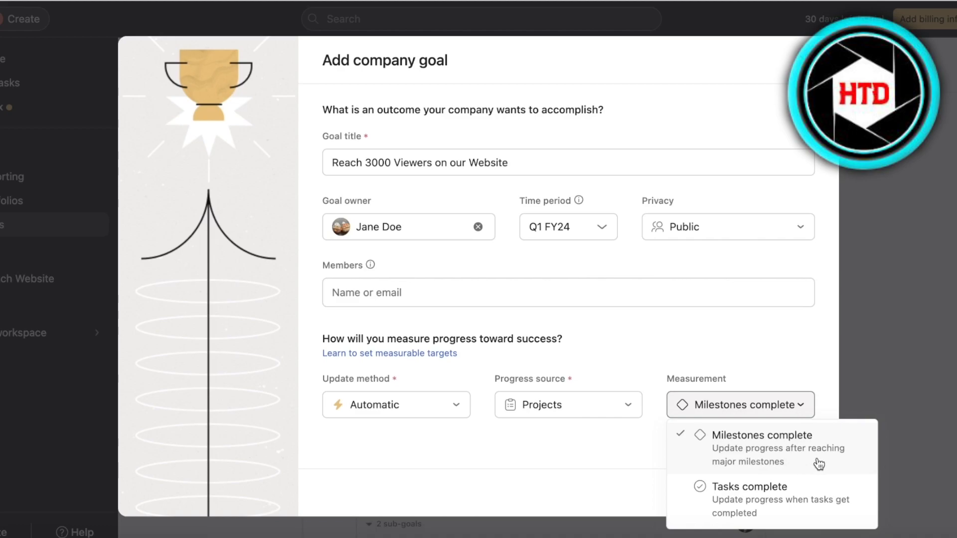
left_click(583, 446)
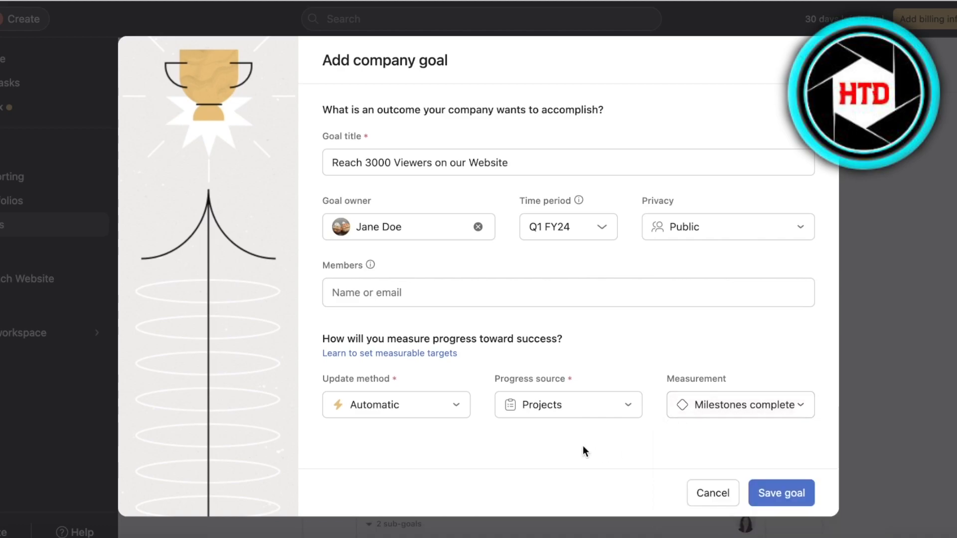
left_click(775, 493)
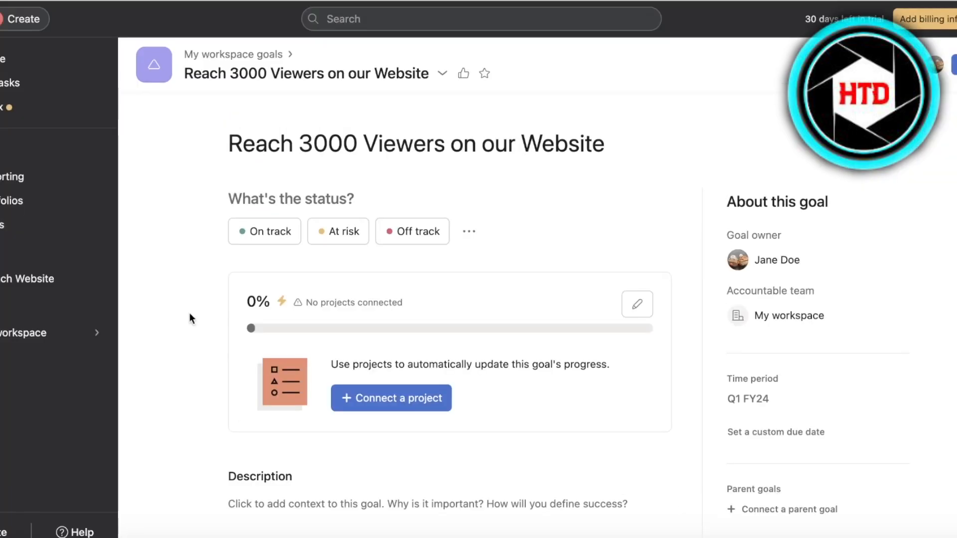
Connect the Launch Website project to the goal so that it updates the goal's progress automatically
scroll(465, 316, "down", 7)
scroll(545, 273, "up", 7)
left_click(418, 405)
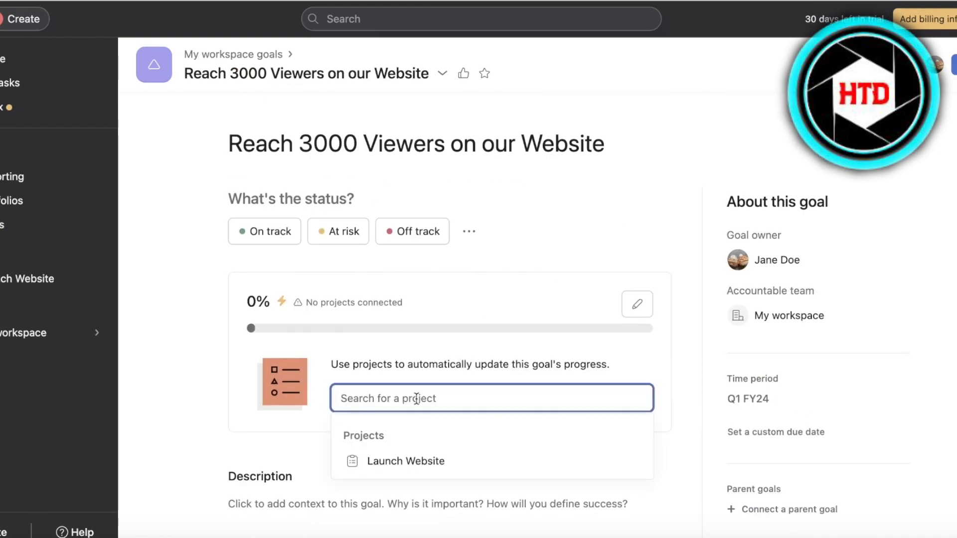
left_click(405, 462)
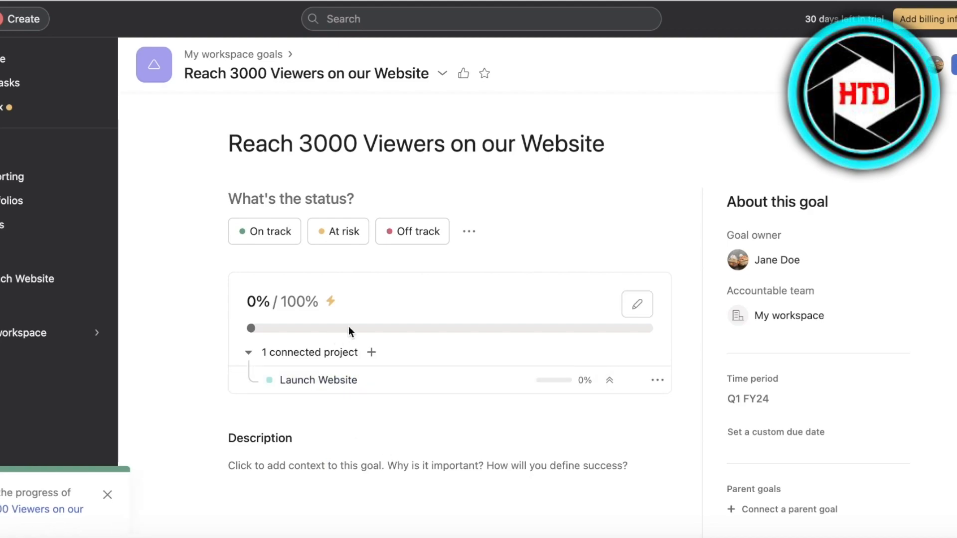
Open the connected Launch Website project and review its additional views and its overview down to the milestones
left_click(359, 384)
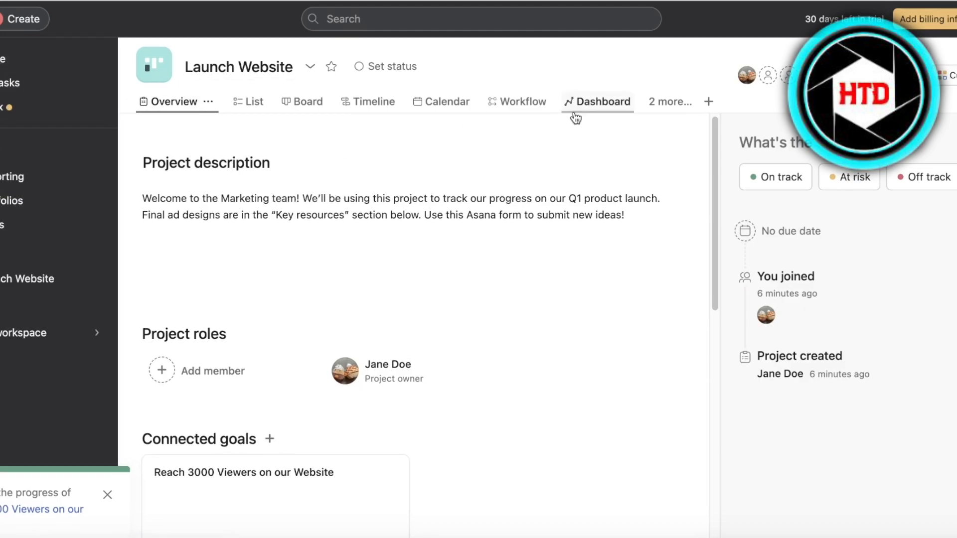
left_click(670, 101)
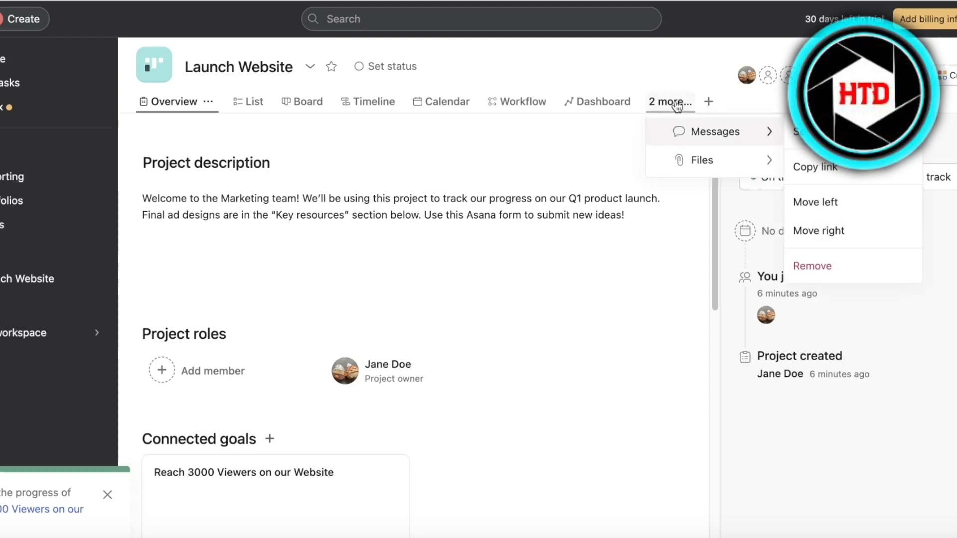
scroll(243, 285, "down", 8)
scroll(558, 267, "down", 2)
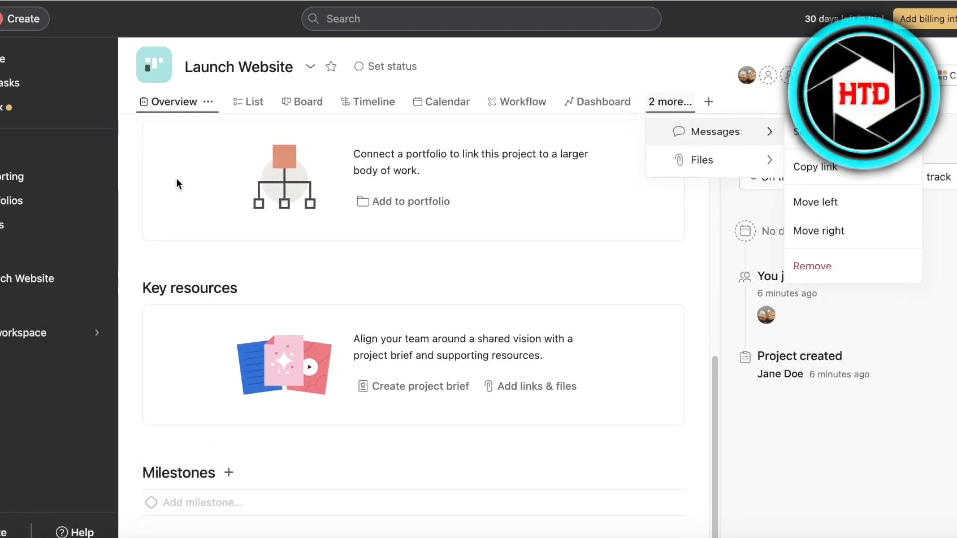
Reopen the Launch Website project and bring up the Milestones section of its overview
left_click(27, 279)
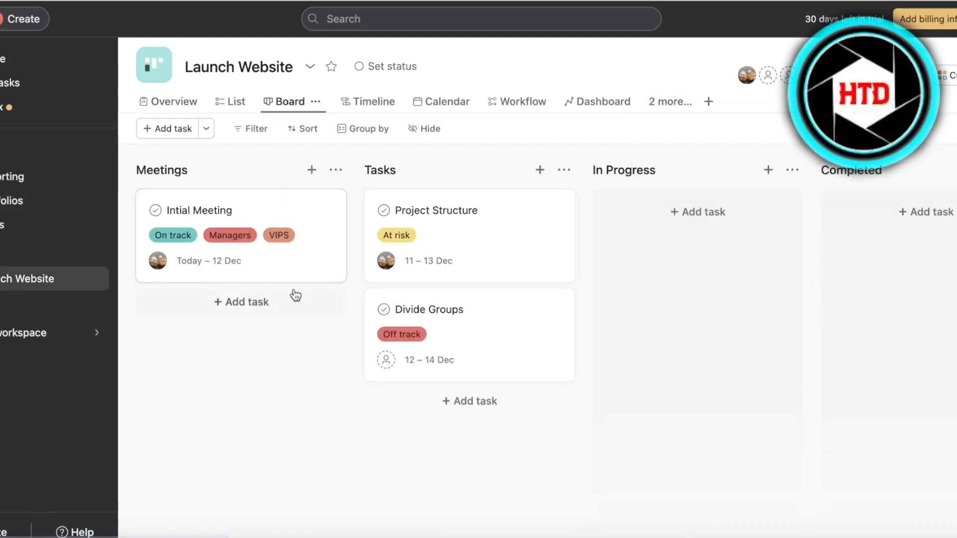
left_click(159, 74)
left_click(190, 66)
left_click(504, 70)
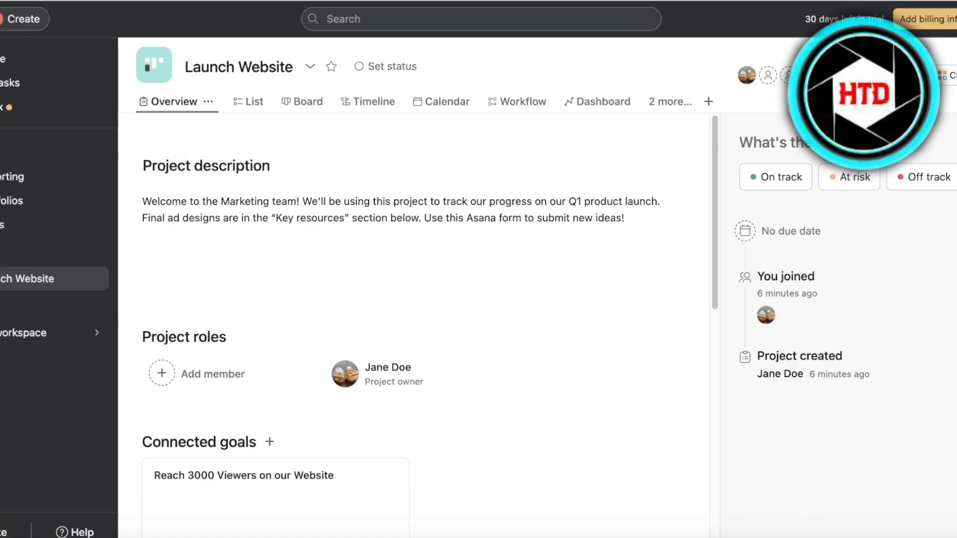
scroll(264, 226, "down", 10)
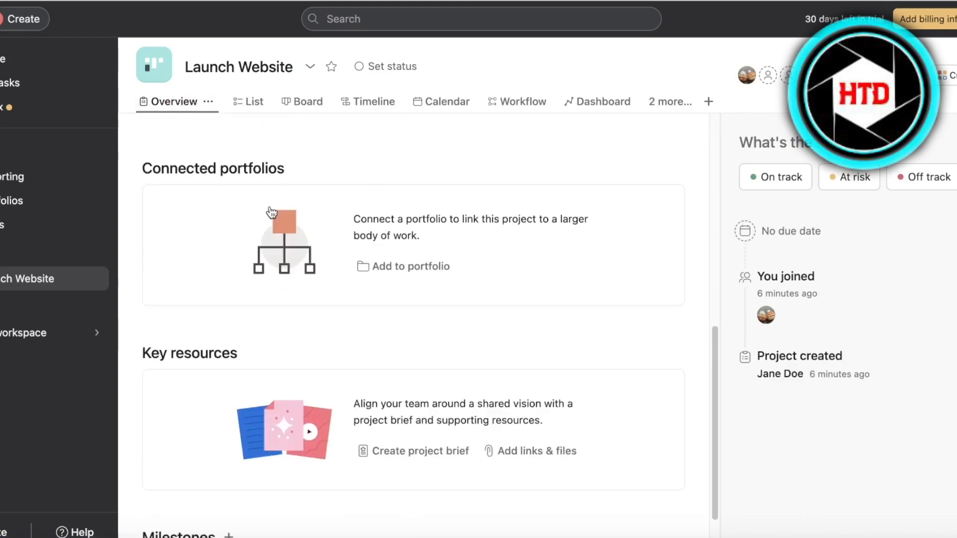
Add a milestone named "Reach 1k Viewers" to the Launch Website project
left_click(276, 500)
type("A")
key("BackSpace")
type("Reach 1k Viewers")
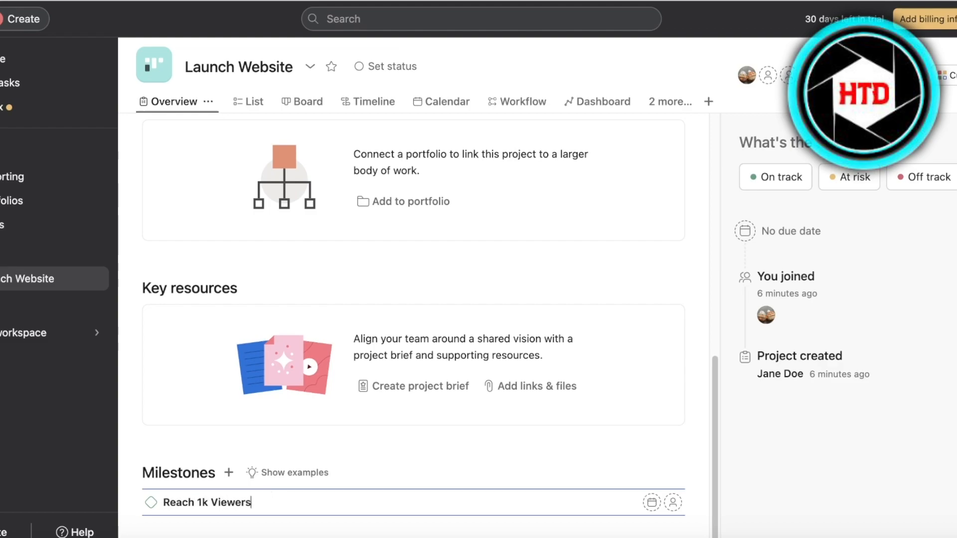
key("Return")
Add a second milestone named "Reach 2k Viewers" and a third one for 3k
type("Reach 2k View")
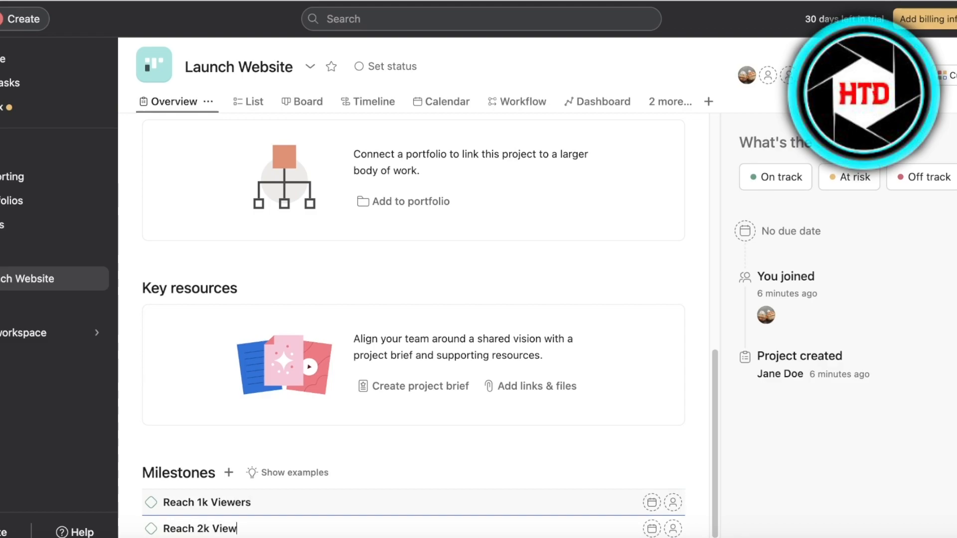
key("BackSpace")
type("ers")
key("Return")
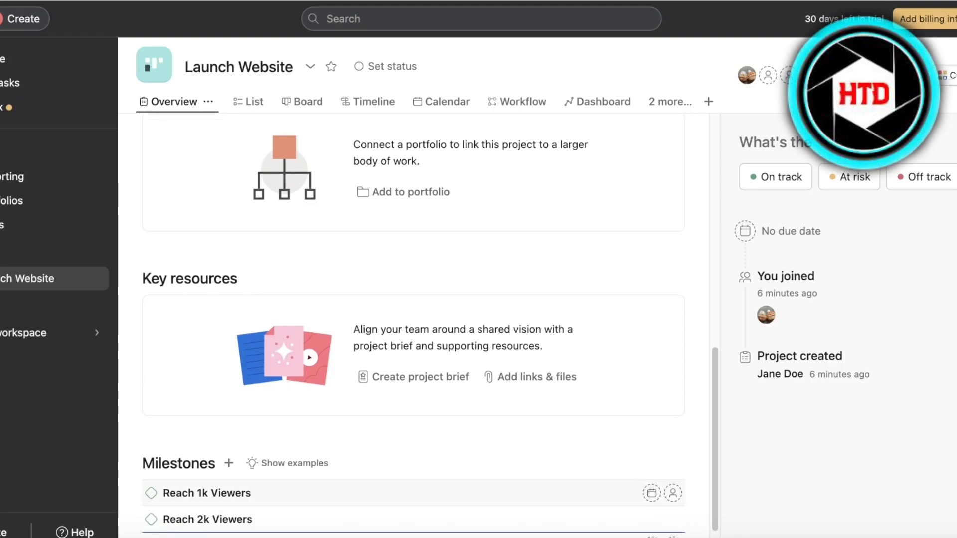
type("3k")
key("Return")
Leave the Launch Website project and return to the Home page
scroll(274, 508, "up", 9)
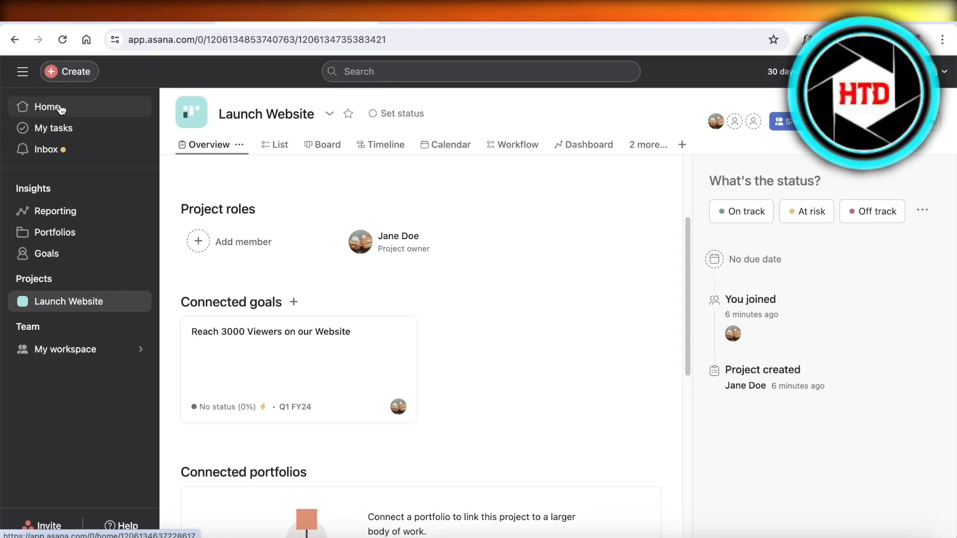
left_click(62, 114)
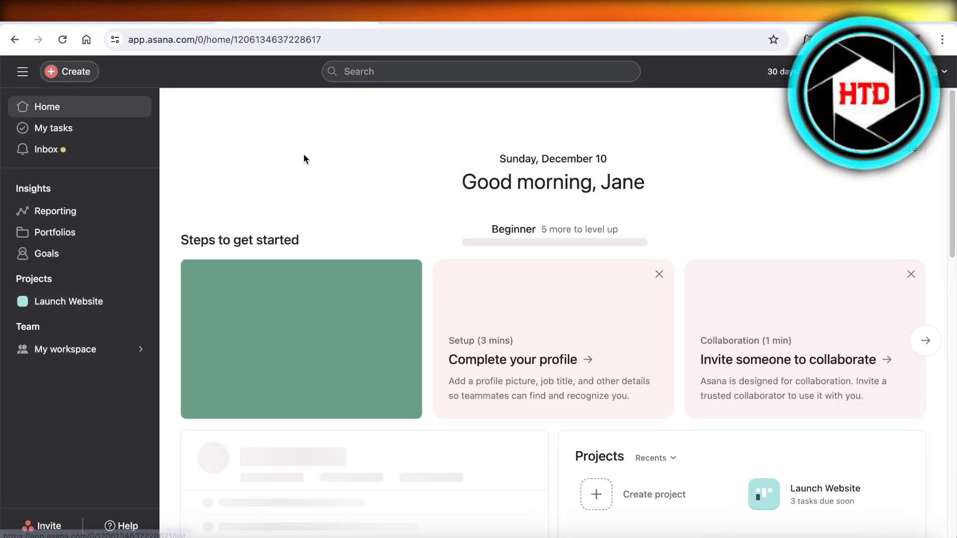